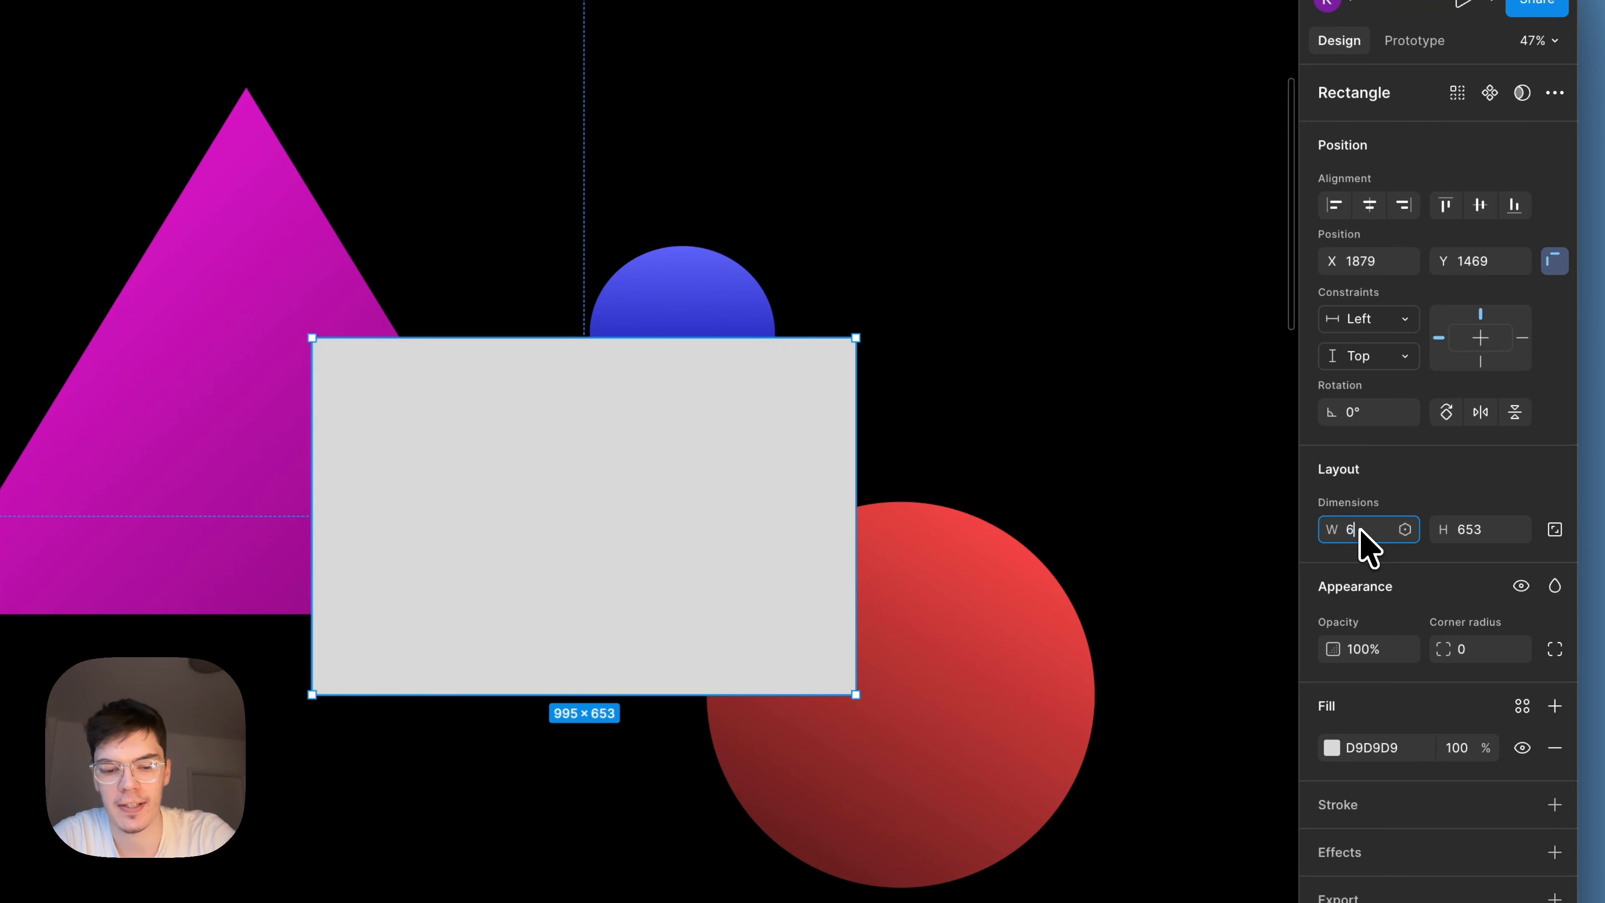
Resize the grey rectangle to 640 wide by 400 high.
type("640")
left_click(1474, 530)
type("40")
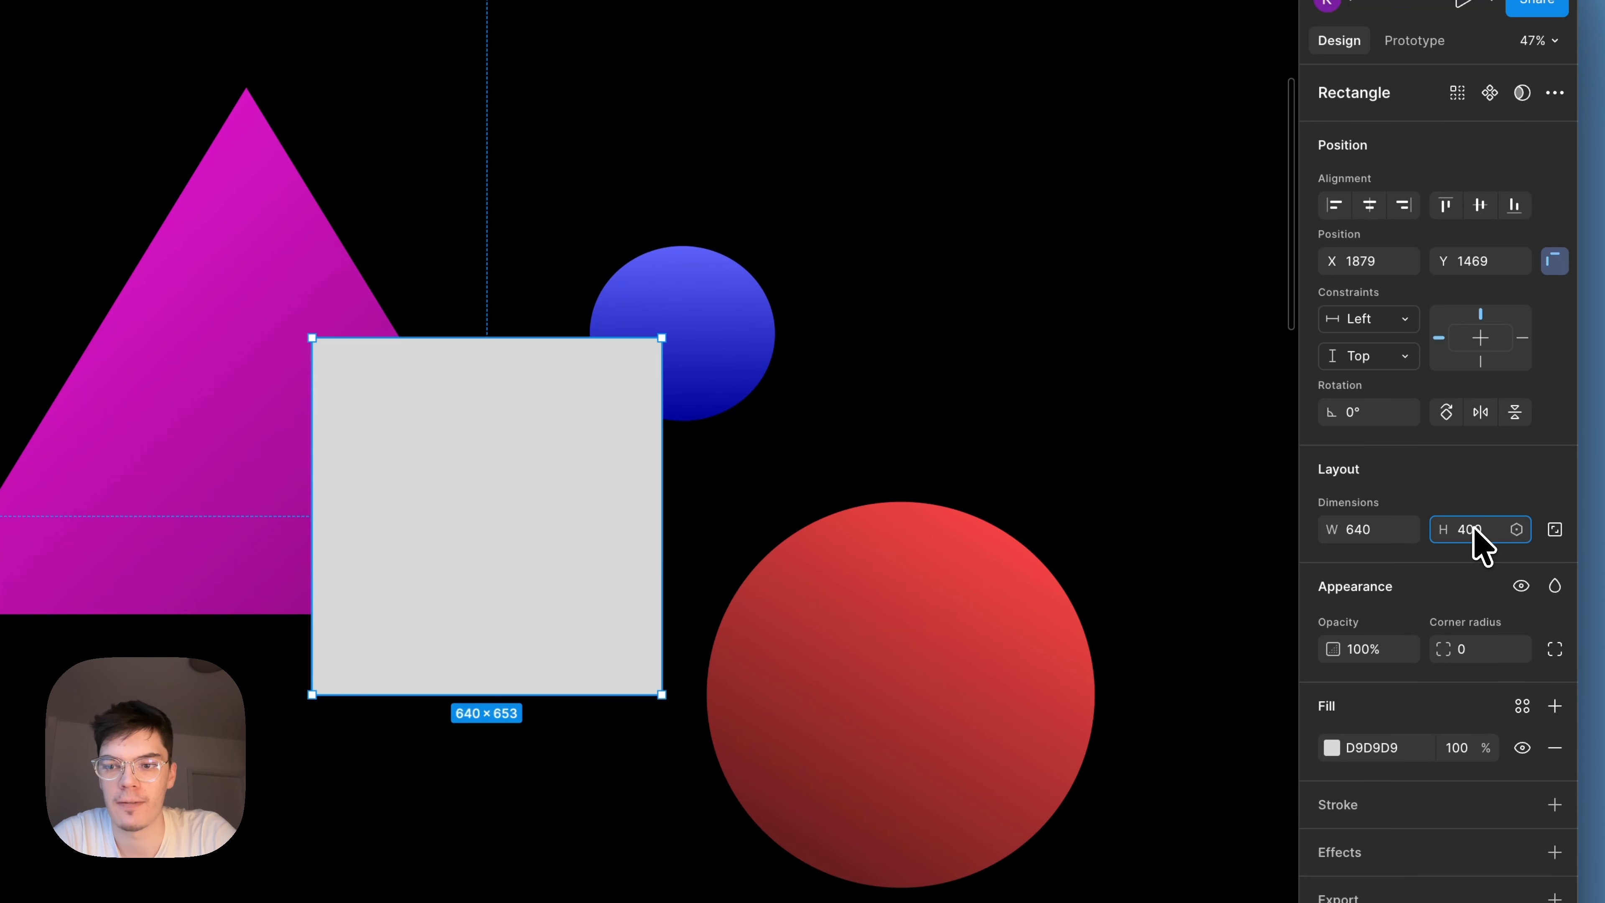
type("0")
key("Return")
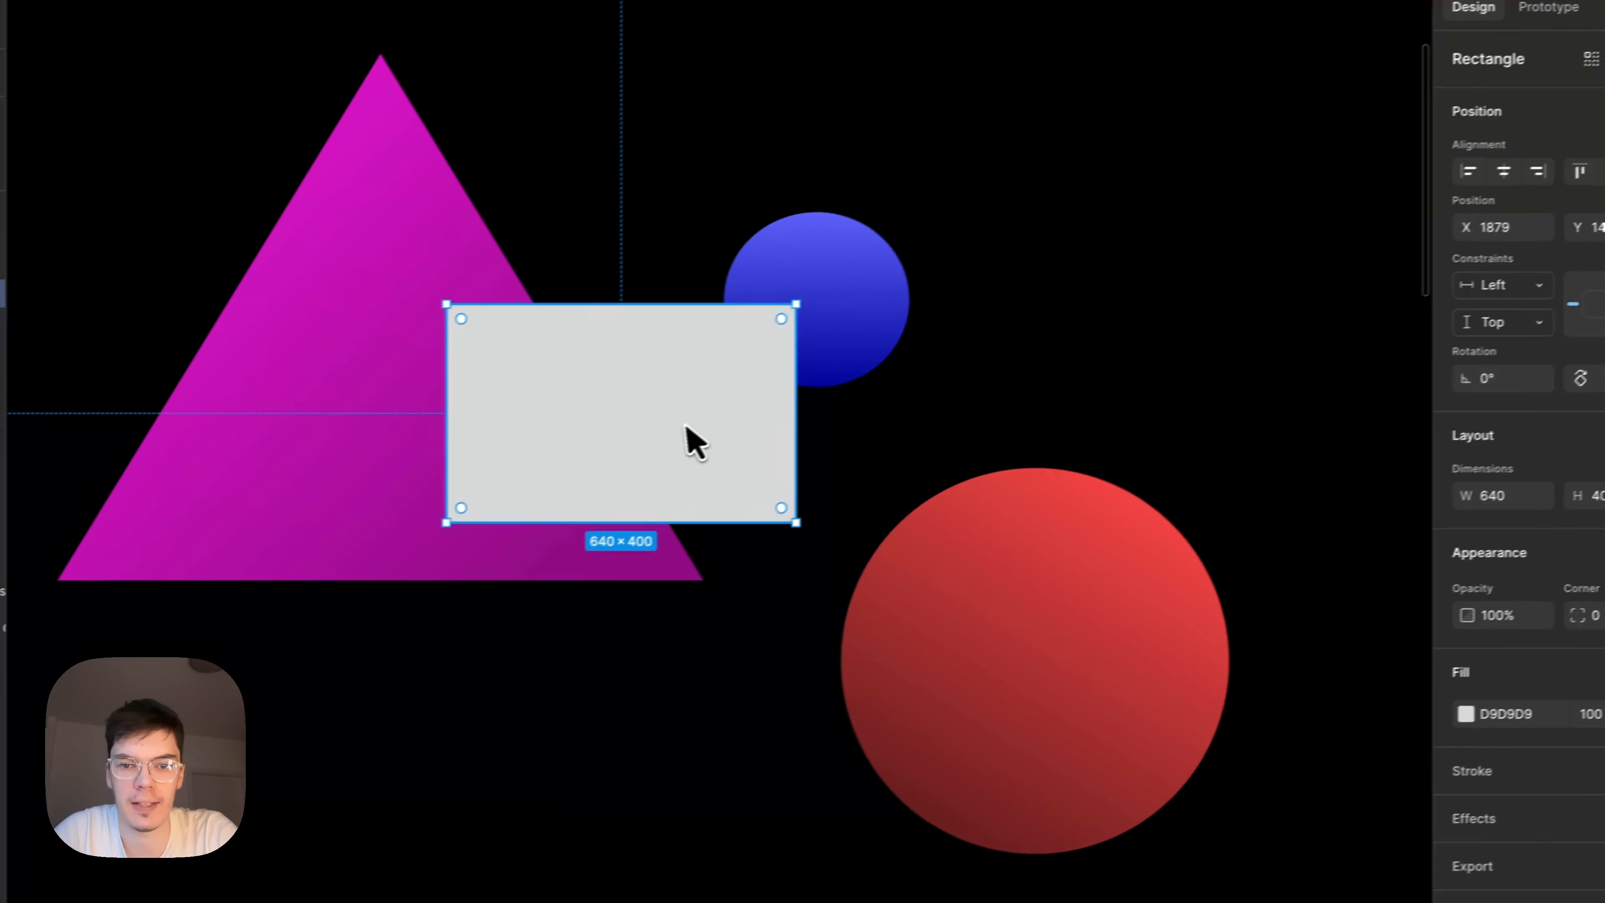
Move the rectangle to about X 2166, Y 1673 so it overlaps the triangle and both circles.
left_click_drag(552, 475, 700, 540)
left_click_drag(850, 501, 855, 527)
left_click(850, 347)
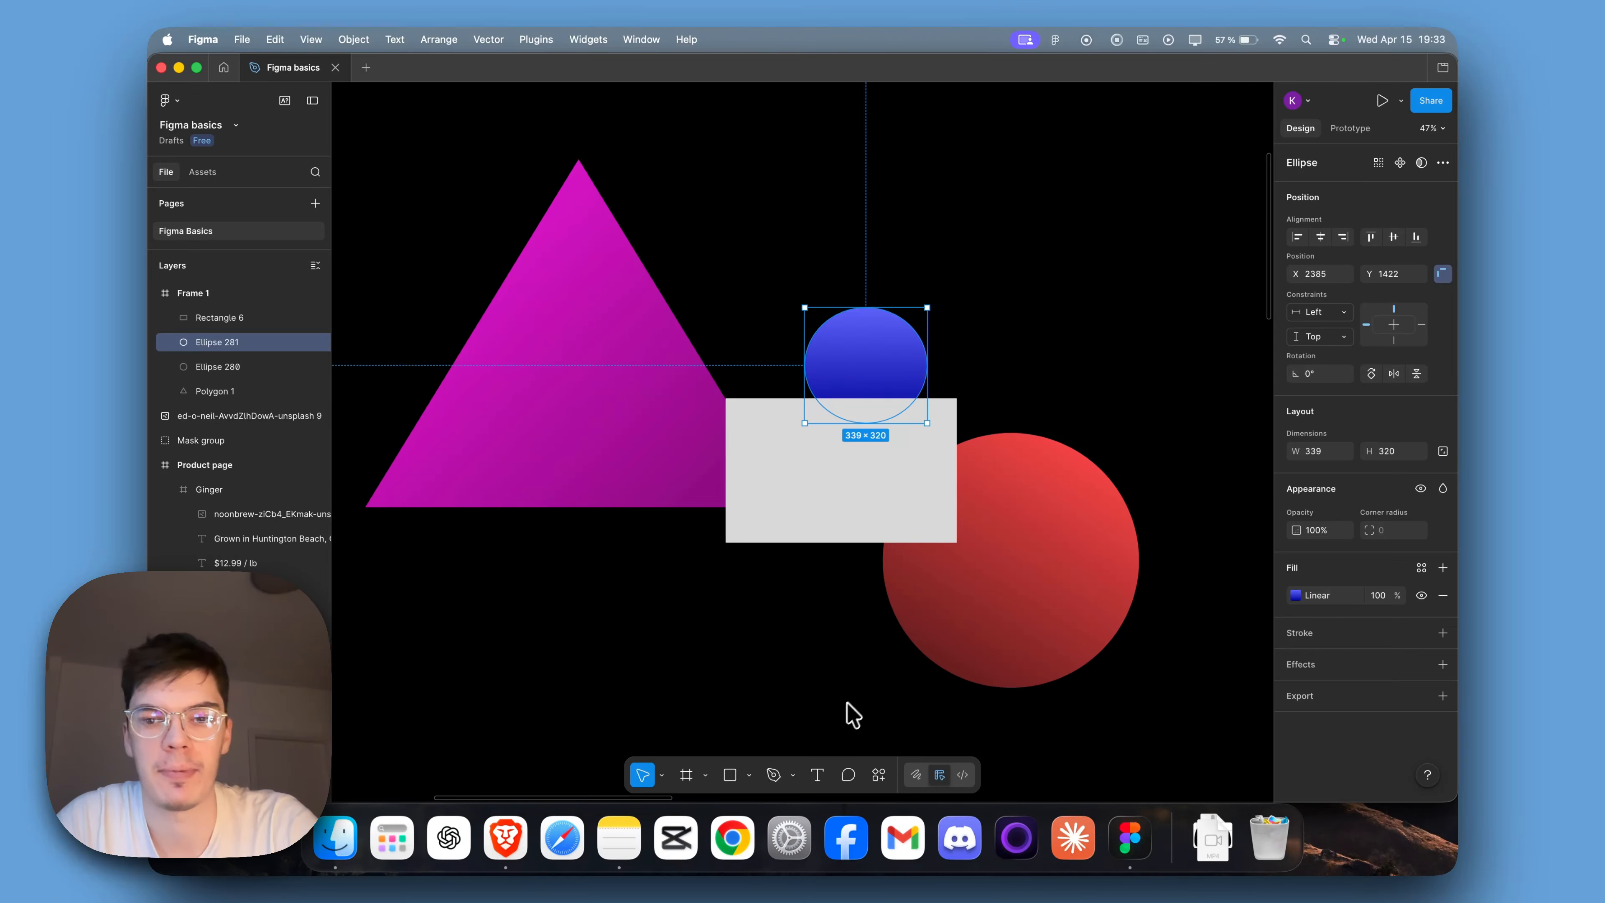
scroll(852, 715, "right", 1)
Round the rectangle's corners to a radius of 36.
left_click(822, 506)
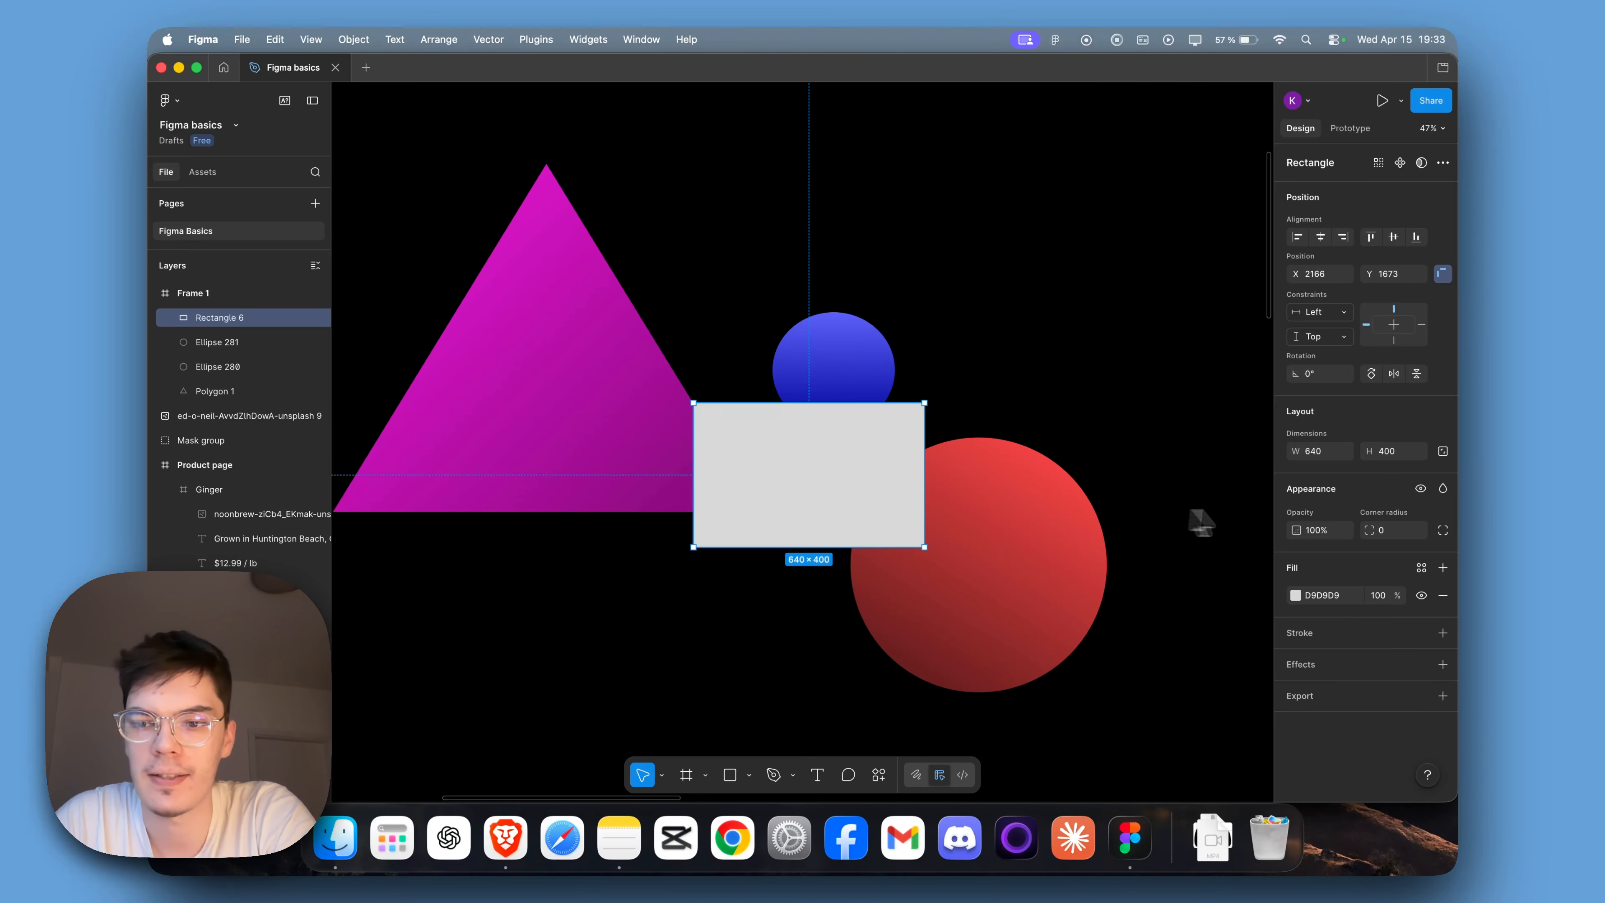
left_click_drag(1370, 530, 1376, 529)
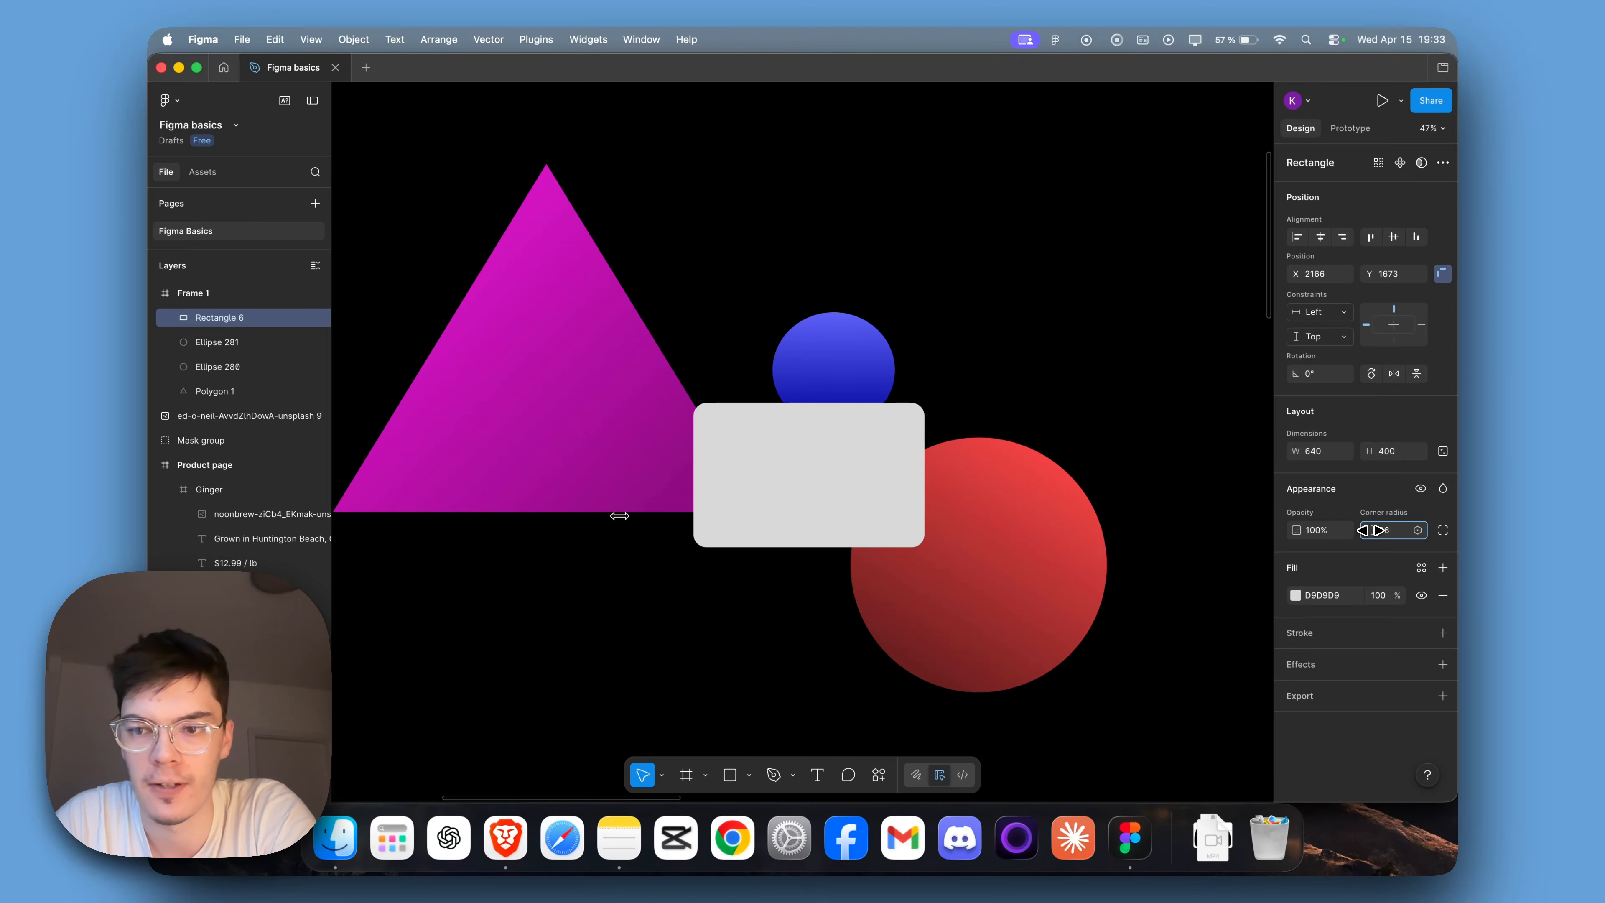
left_click_drag(1370, 530, 1370, 530)
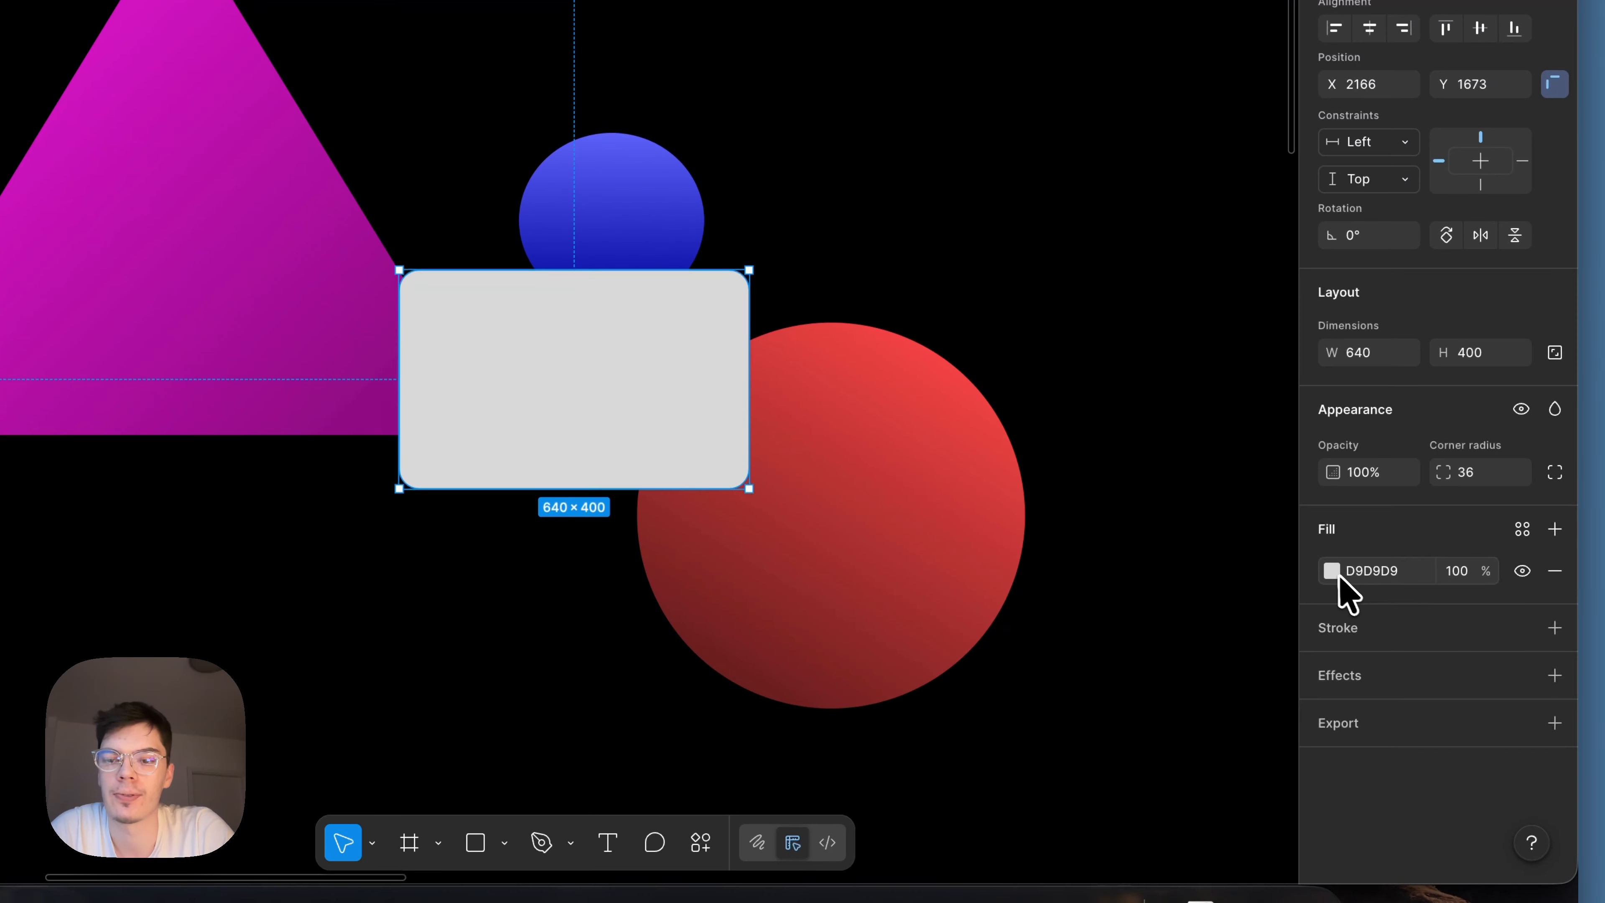
Give the rectangle a linear gradient fill with both colour stops set to white (FFFFFF).
left_click(1332, 571)
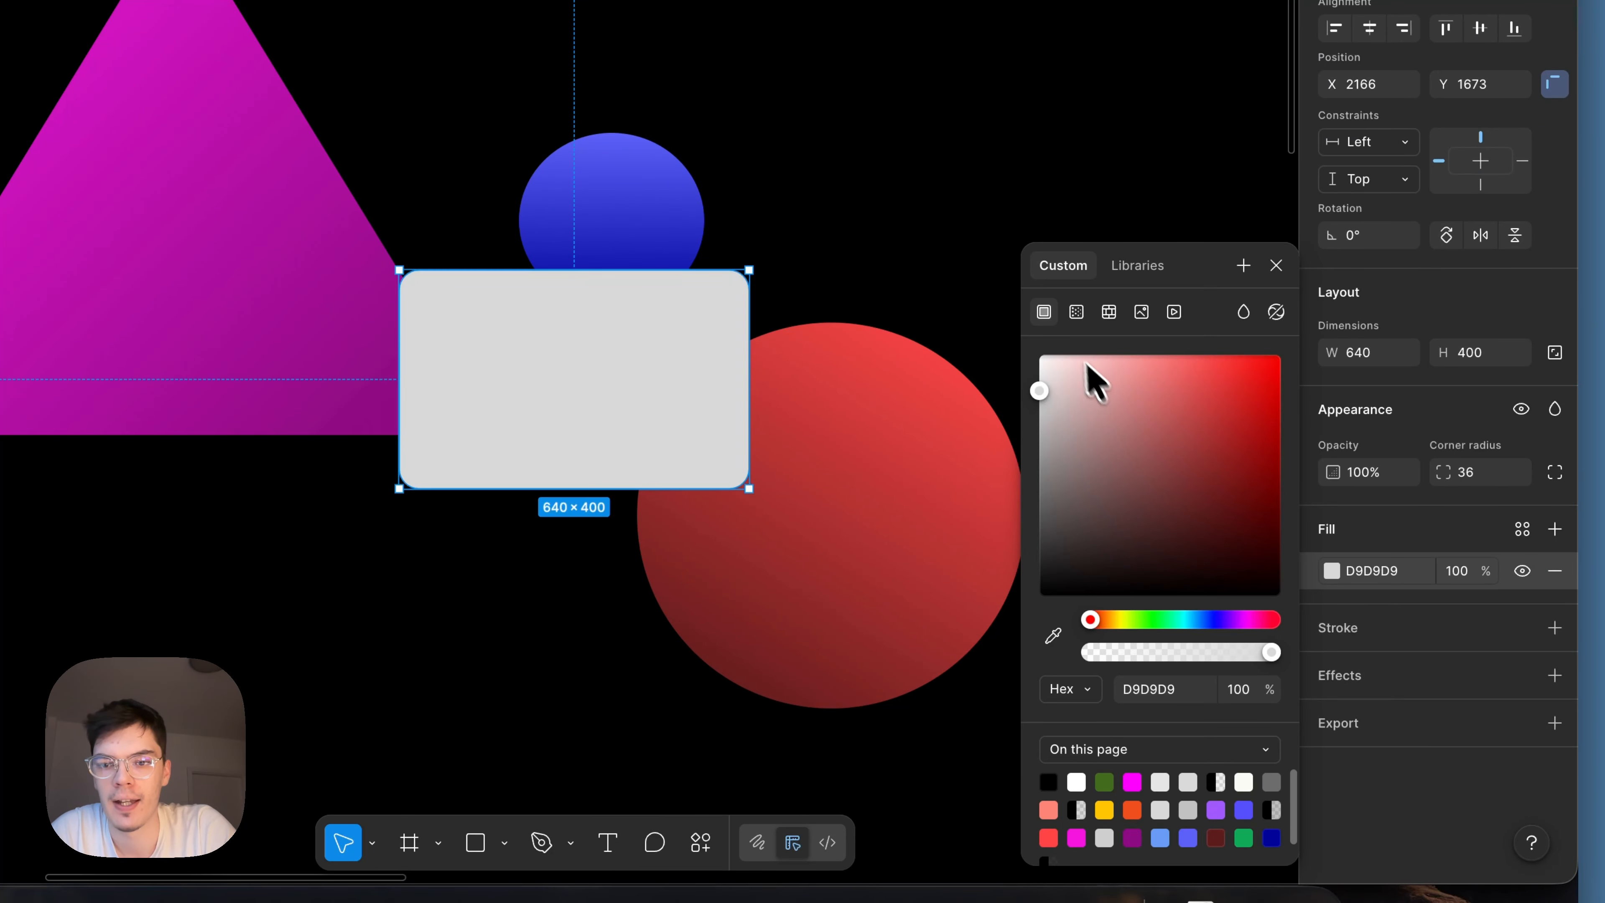
left_click(1078, 314)
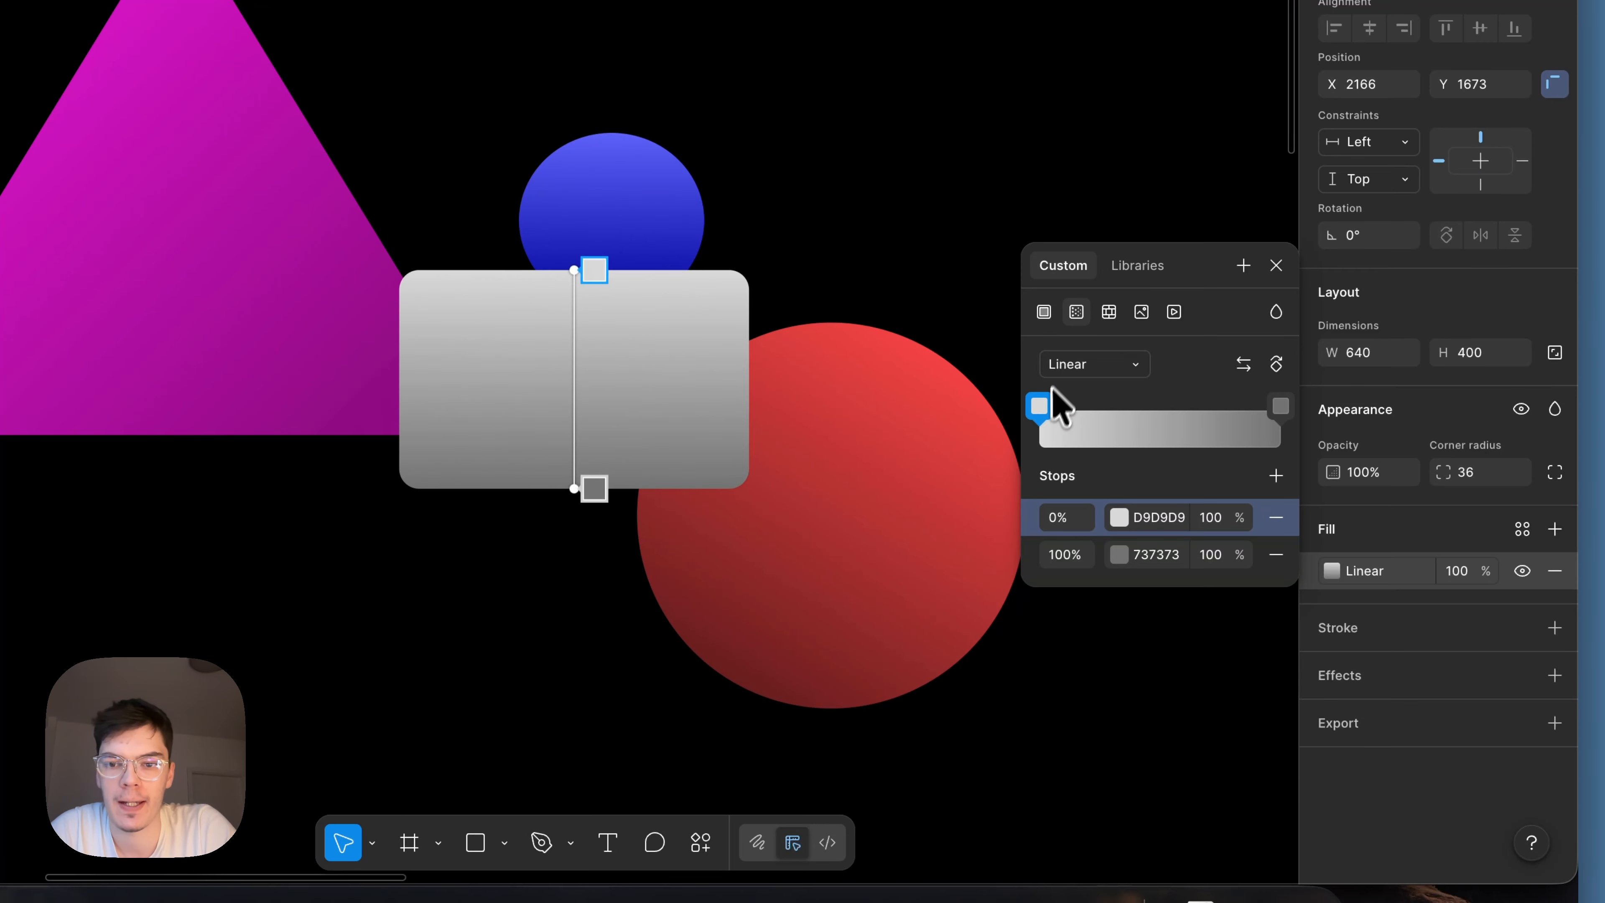
left_click(1049, 400)
left_click(762, 363)
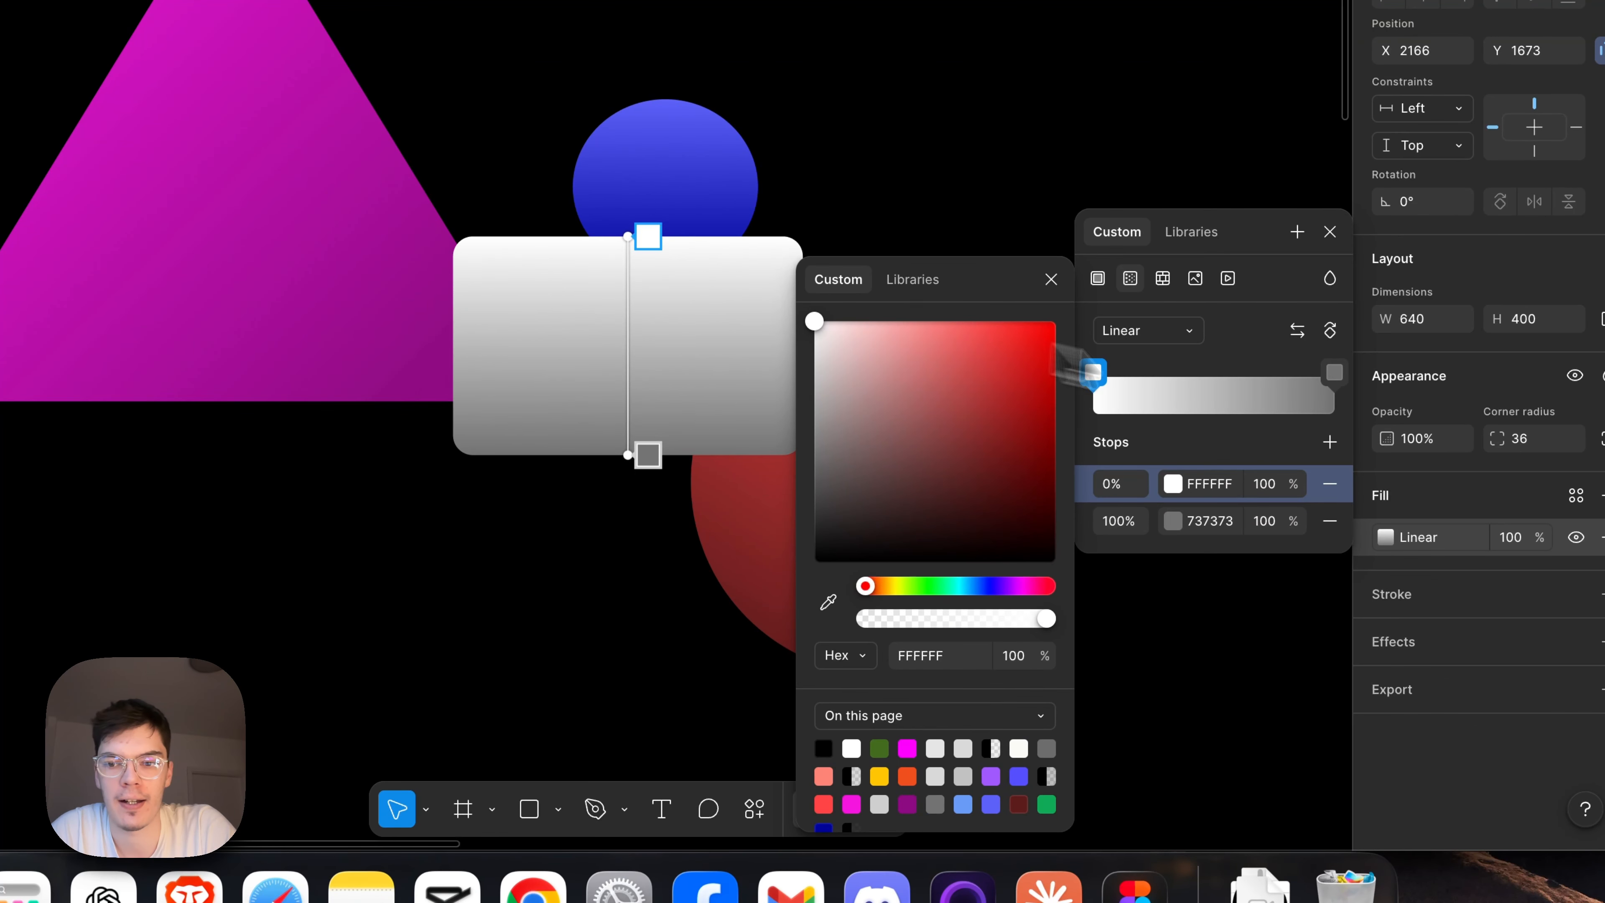
left_click(1334, 373)
left_click_drag(922, 370, 773, 310)
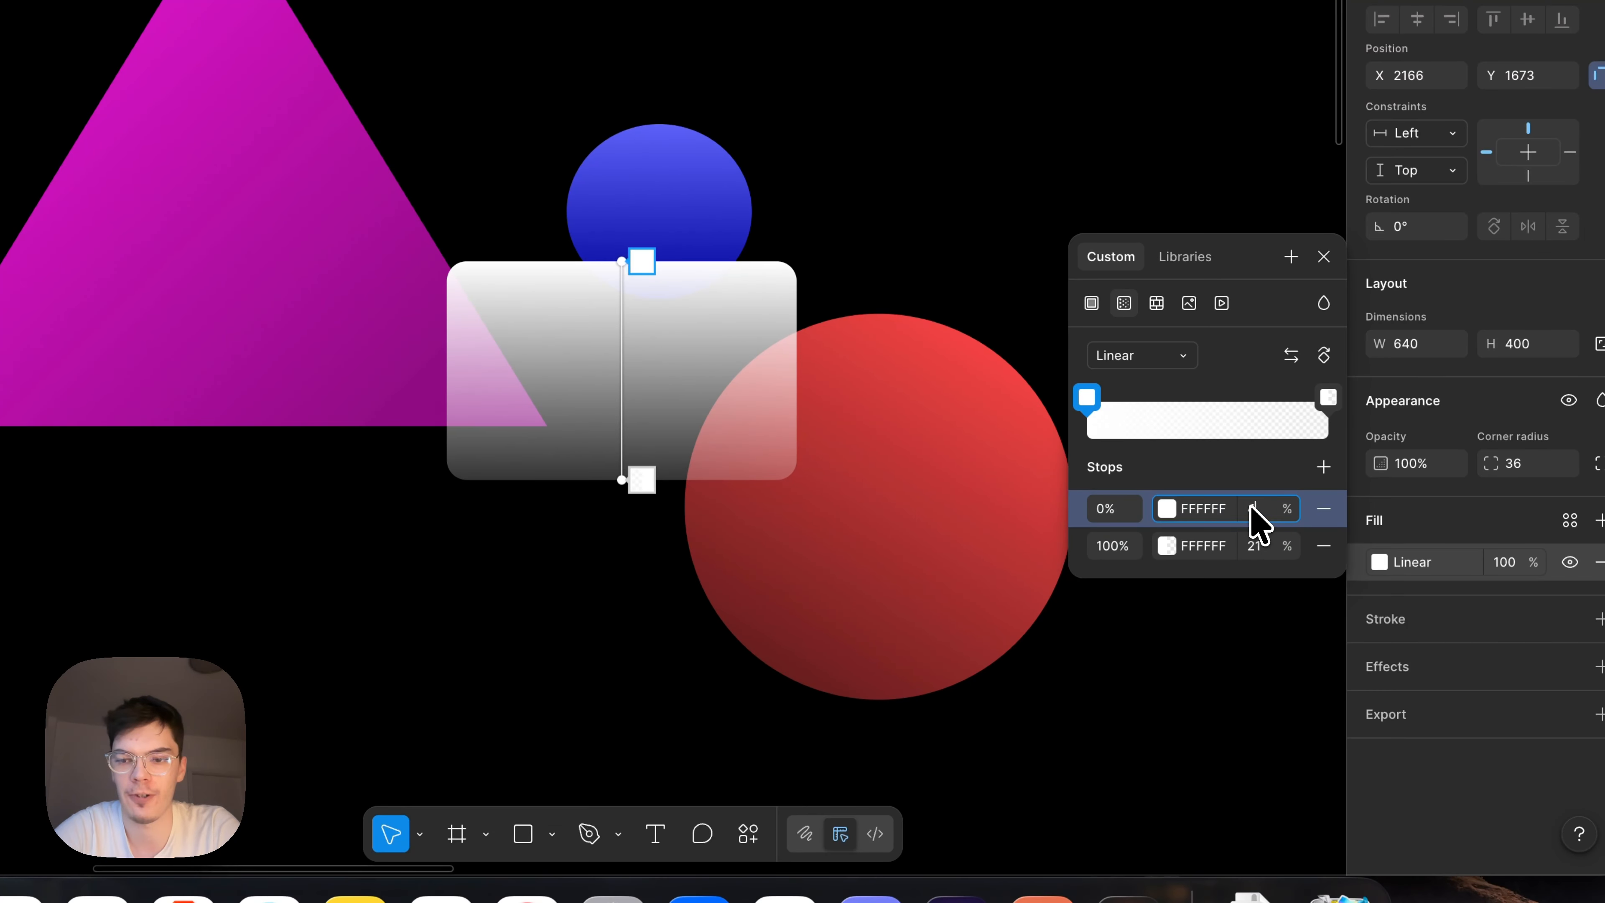
Set the fill gradient's stop opacities to 40% at the start and 10% at the end.
left_click(1254, 544)
key("BackSpace")
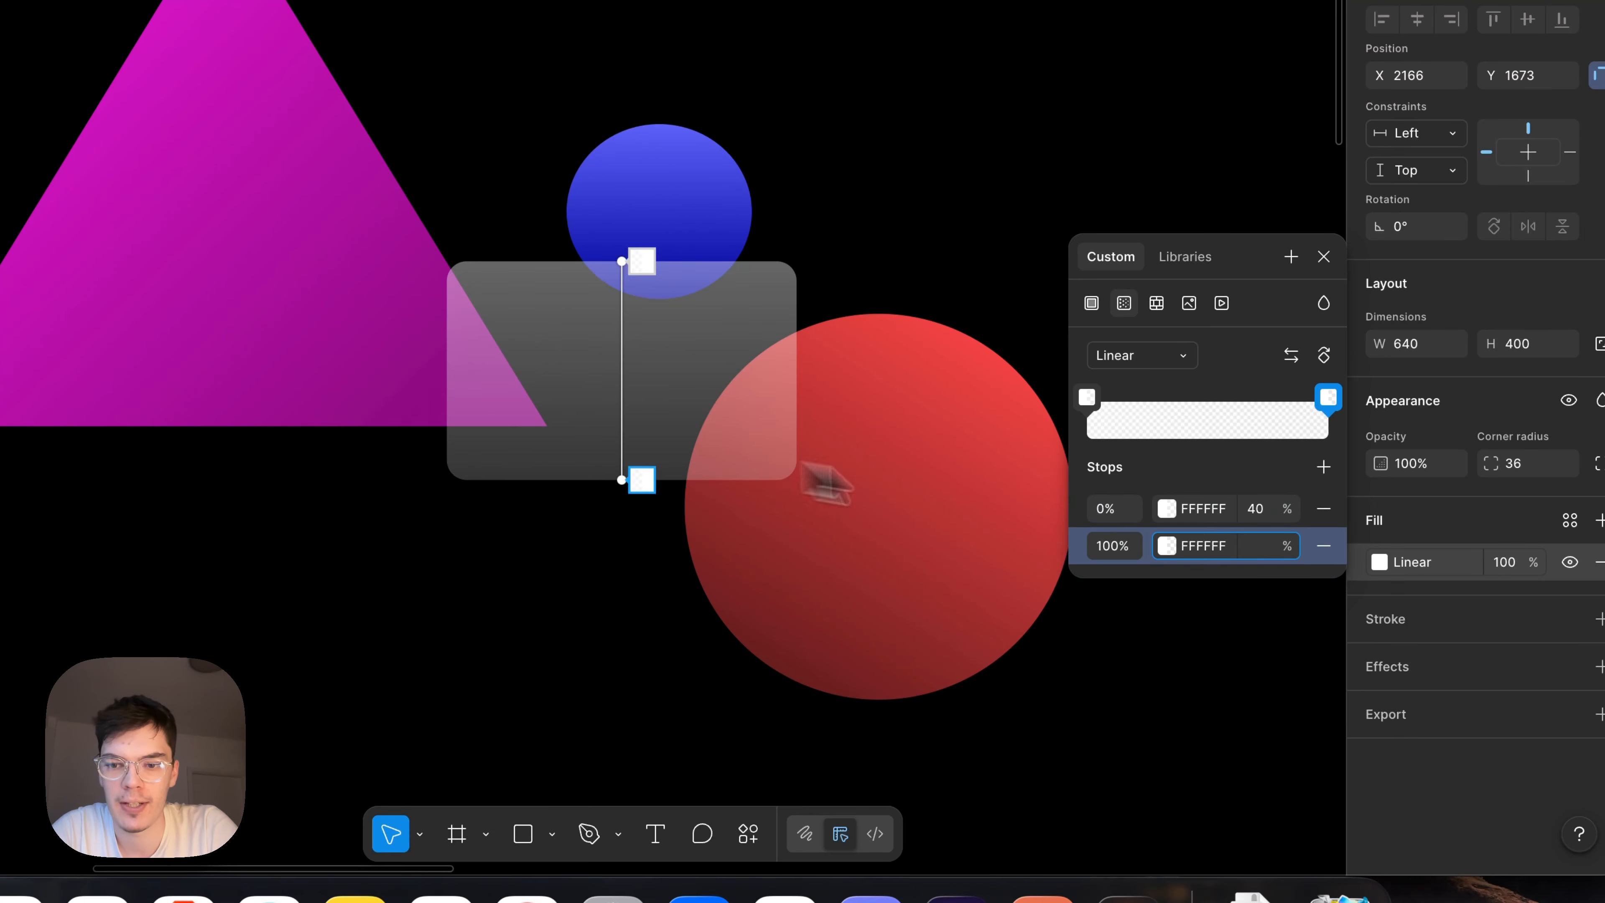
type("10")
key("Return")
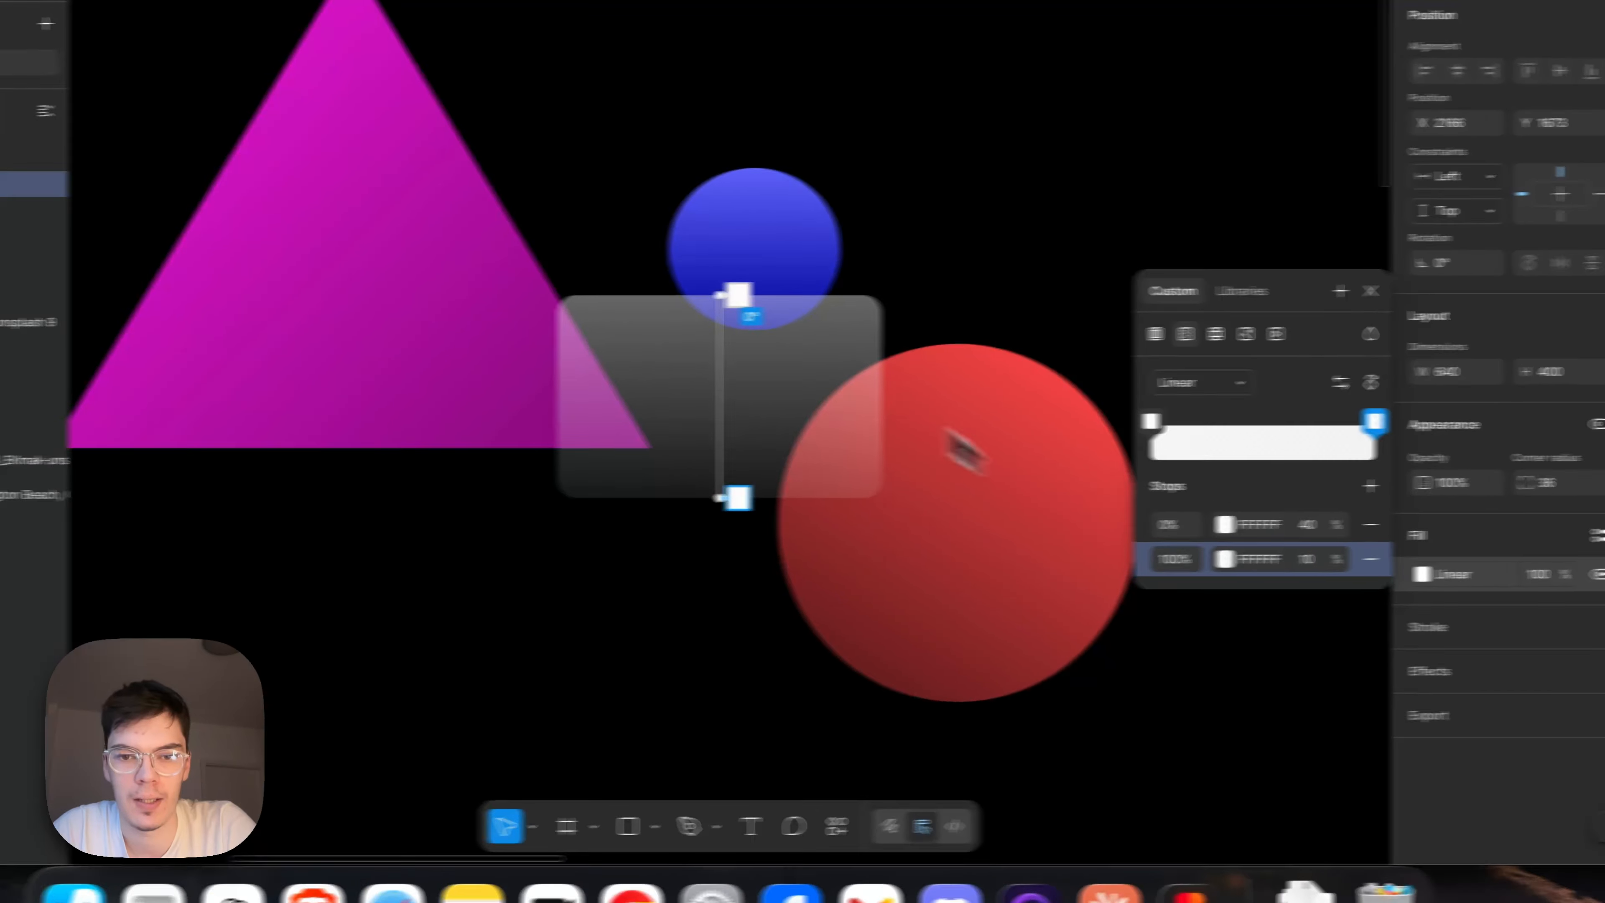
Rotate the fill gradient to run diagonally at about -45° and shift its start stop to 6%.
left_click_drag(622, 293, 572, 303)
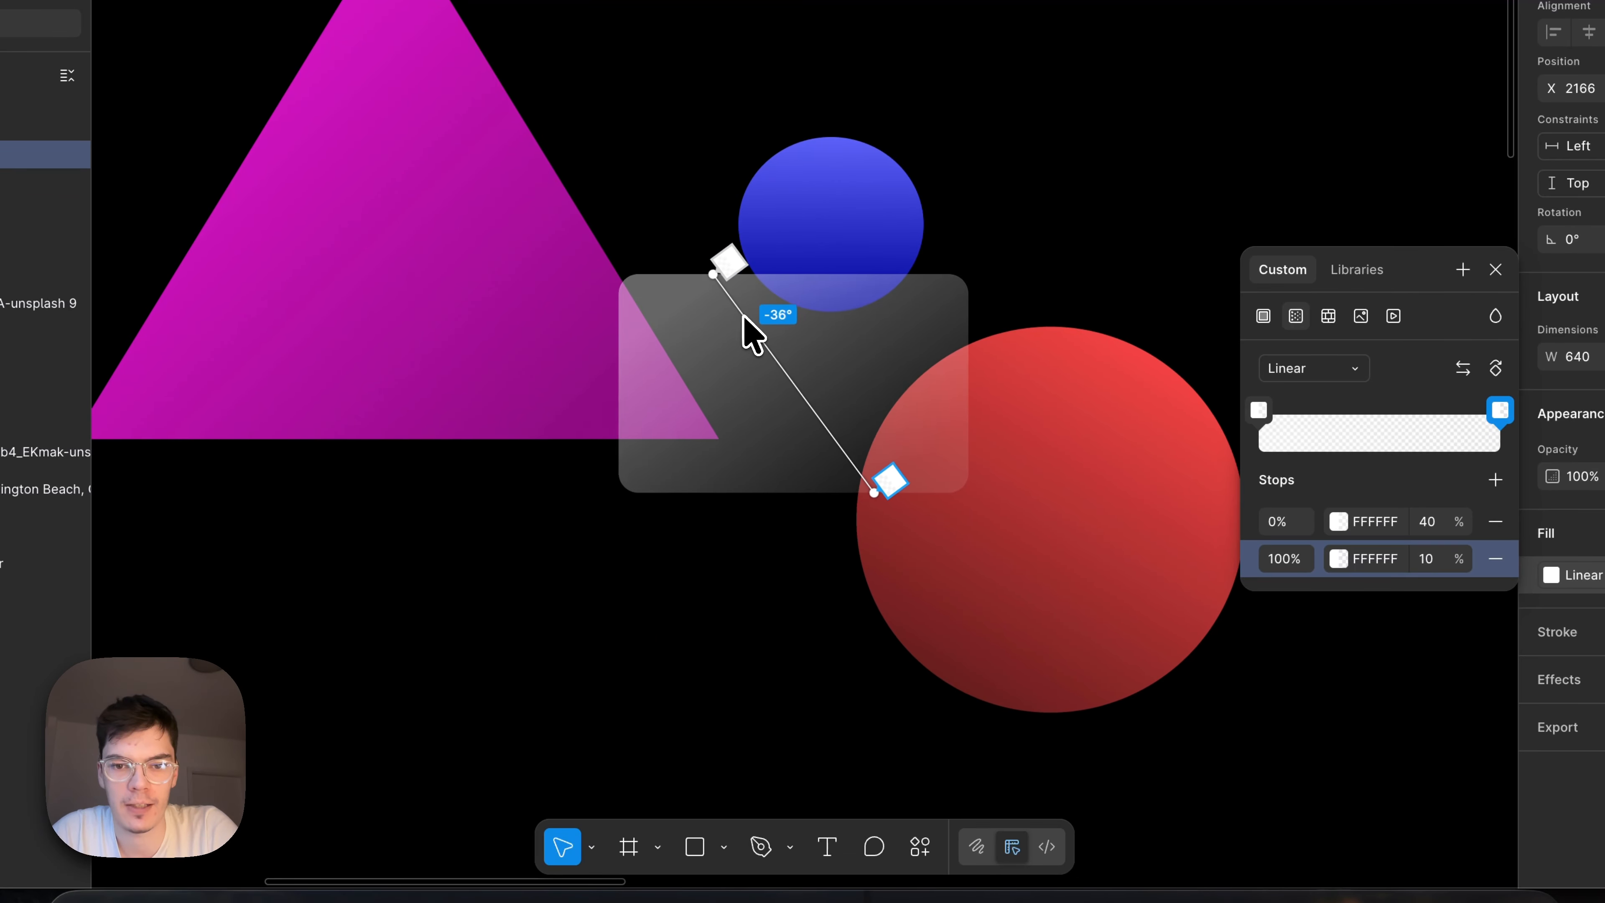
left_click_drag(743, 314, 752, 340)
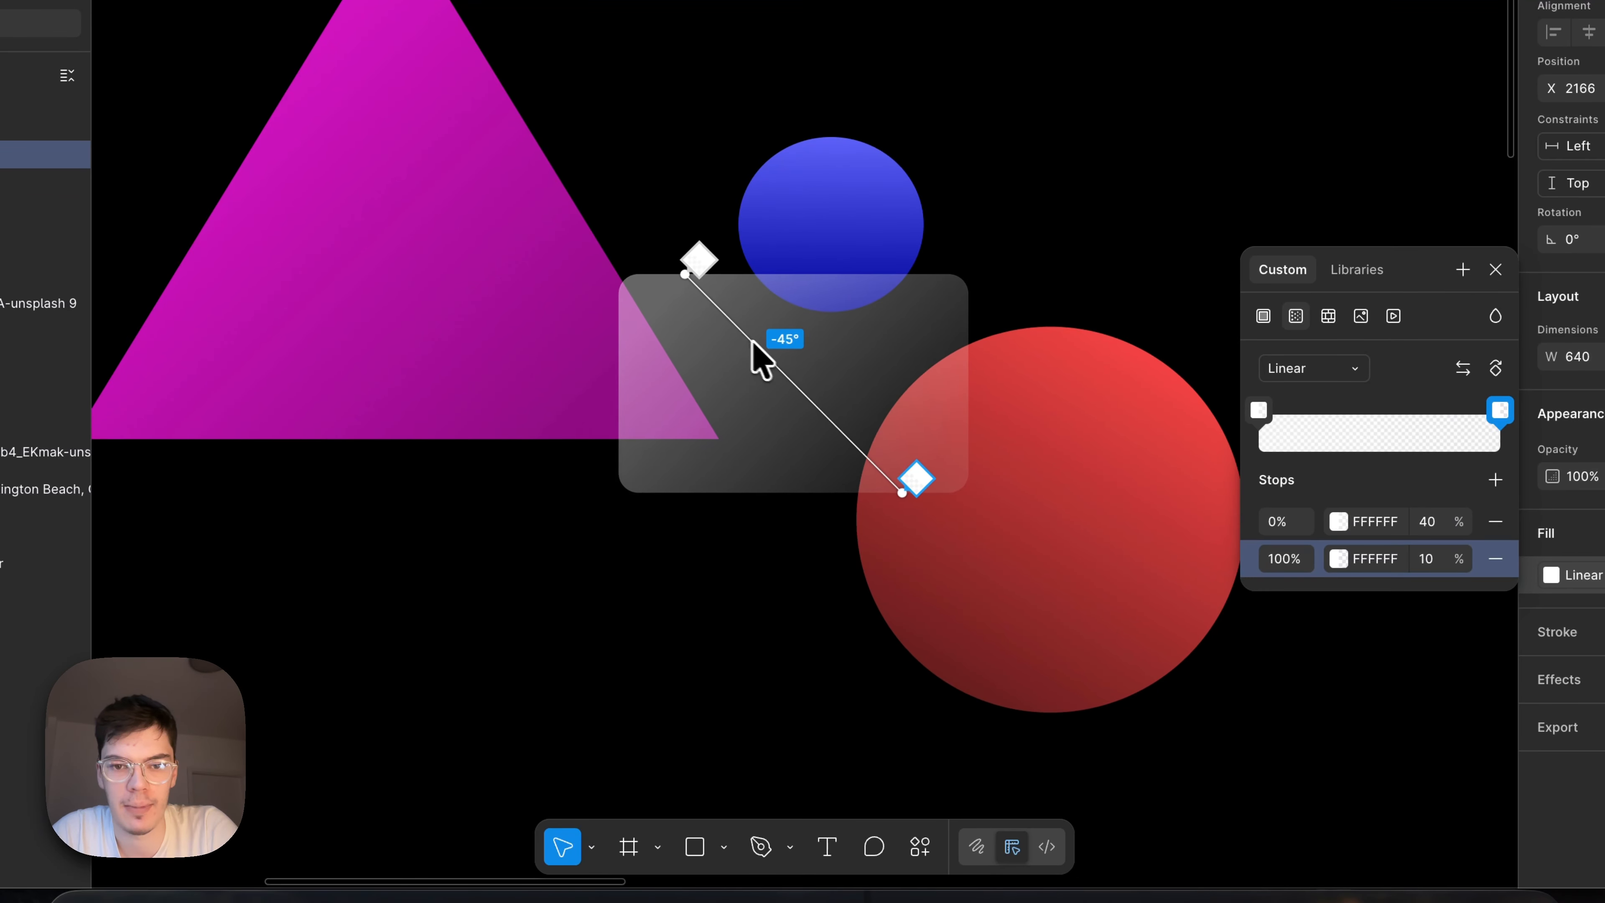
left_click_drag(752, 340, 749, 341)
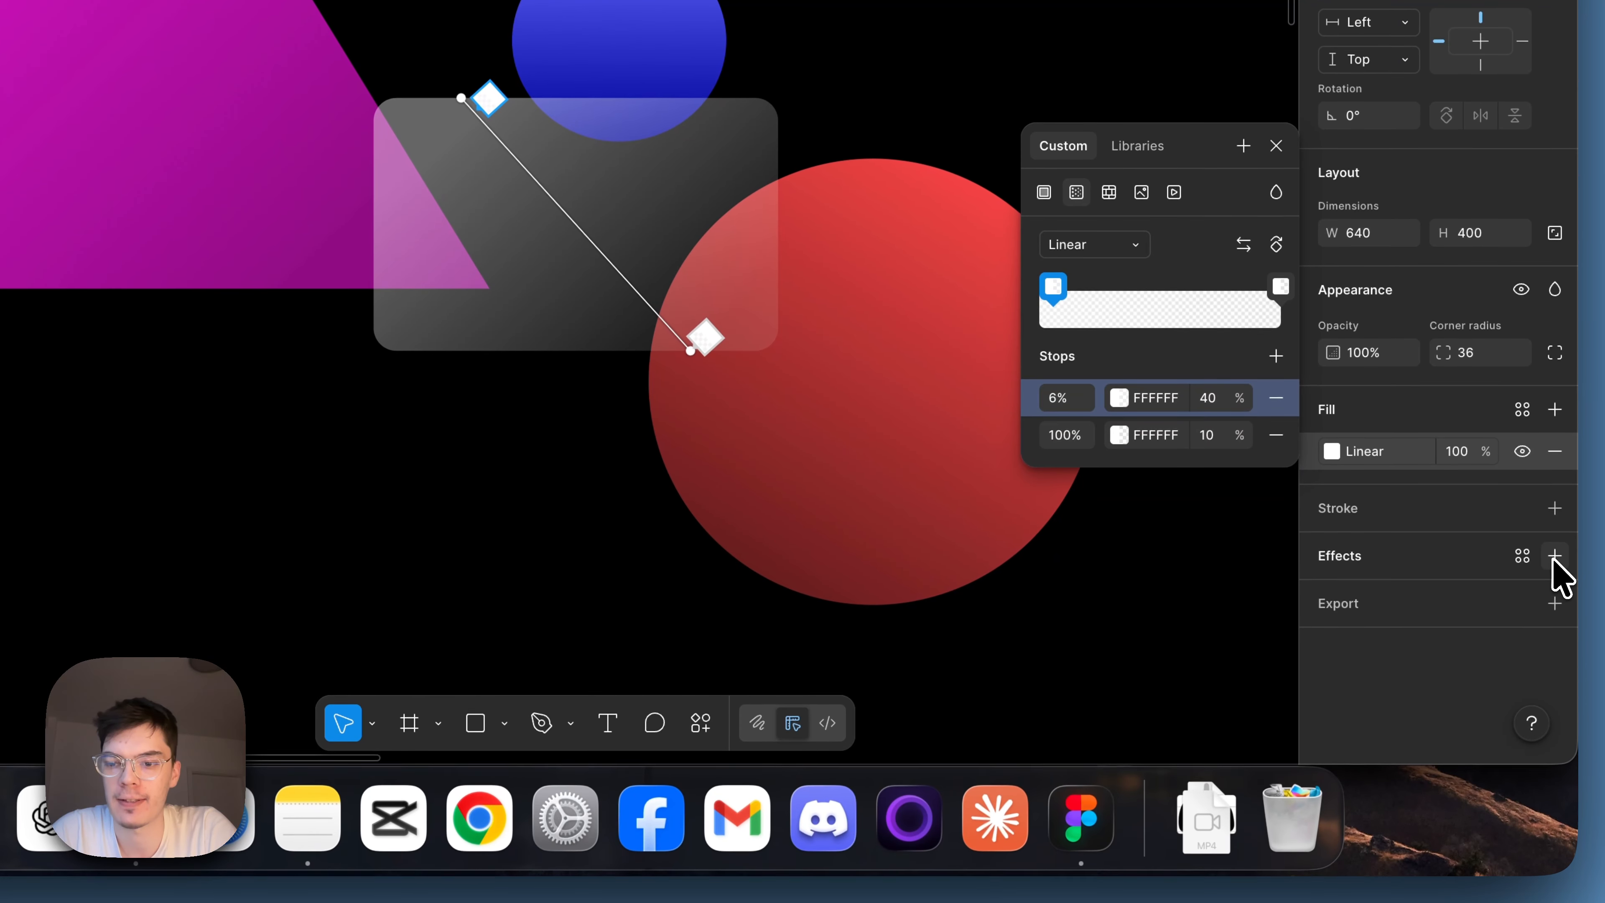
Add a uniform background blur effect of 30 to the rectangle.
left_click(1554, 672)
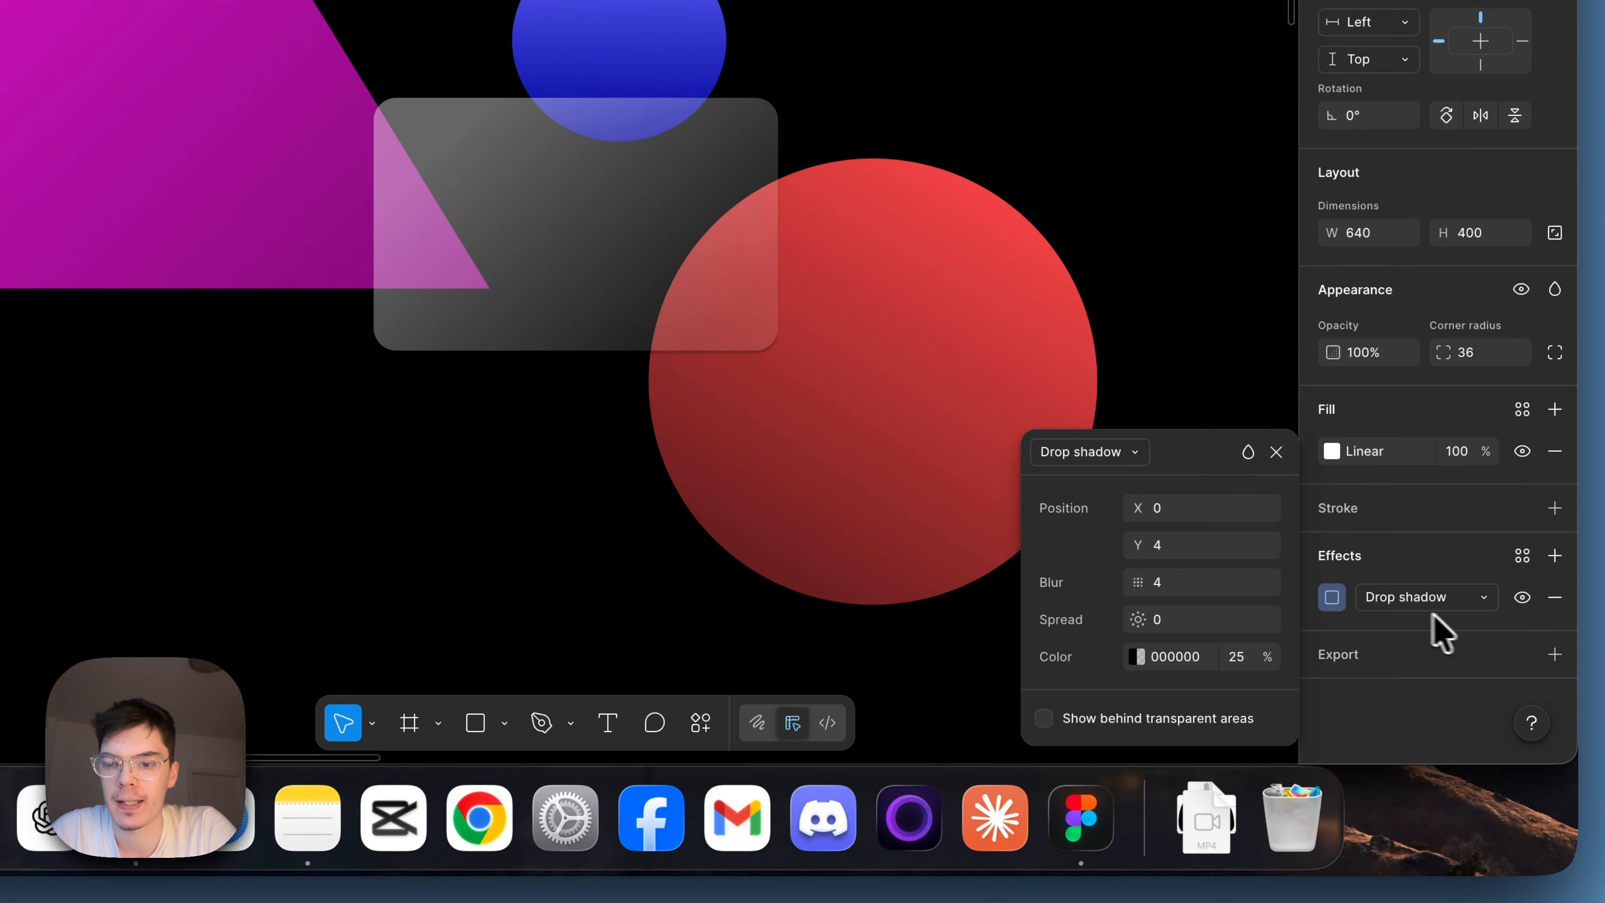
left_click(1430, 597)
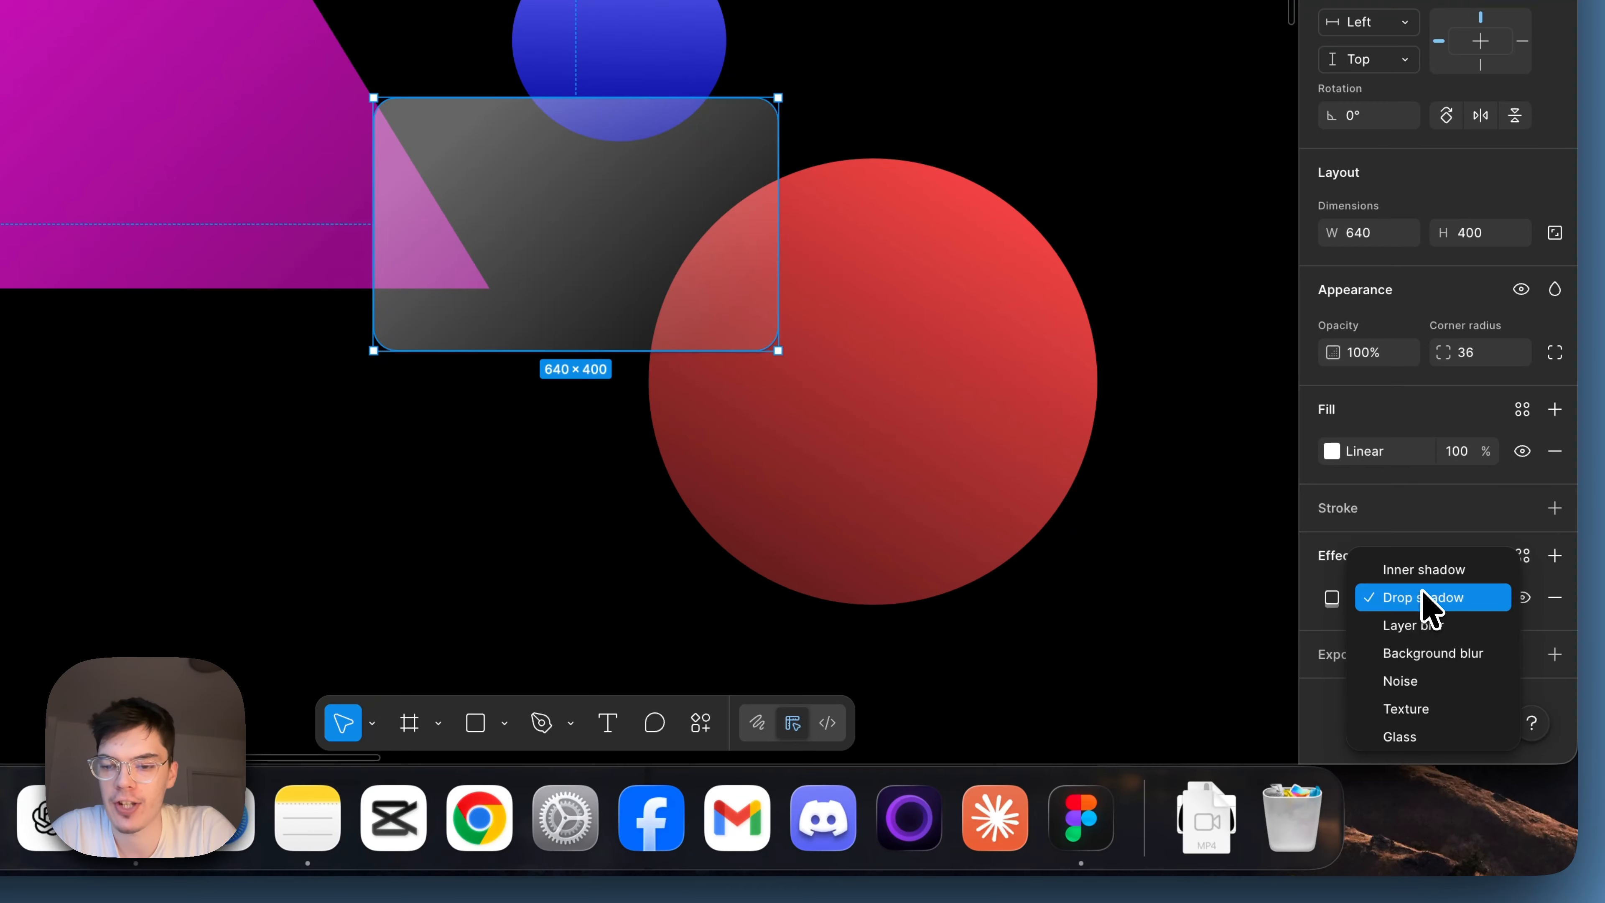
left_click(1433, 657)
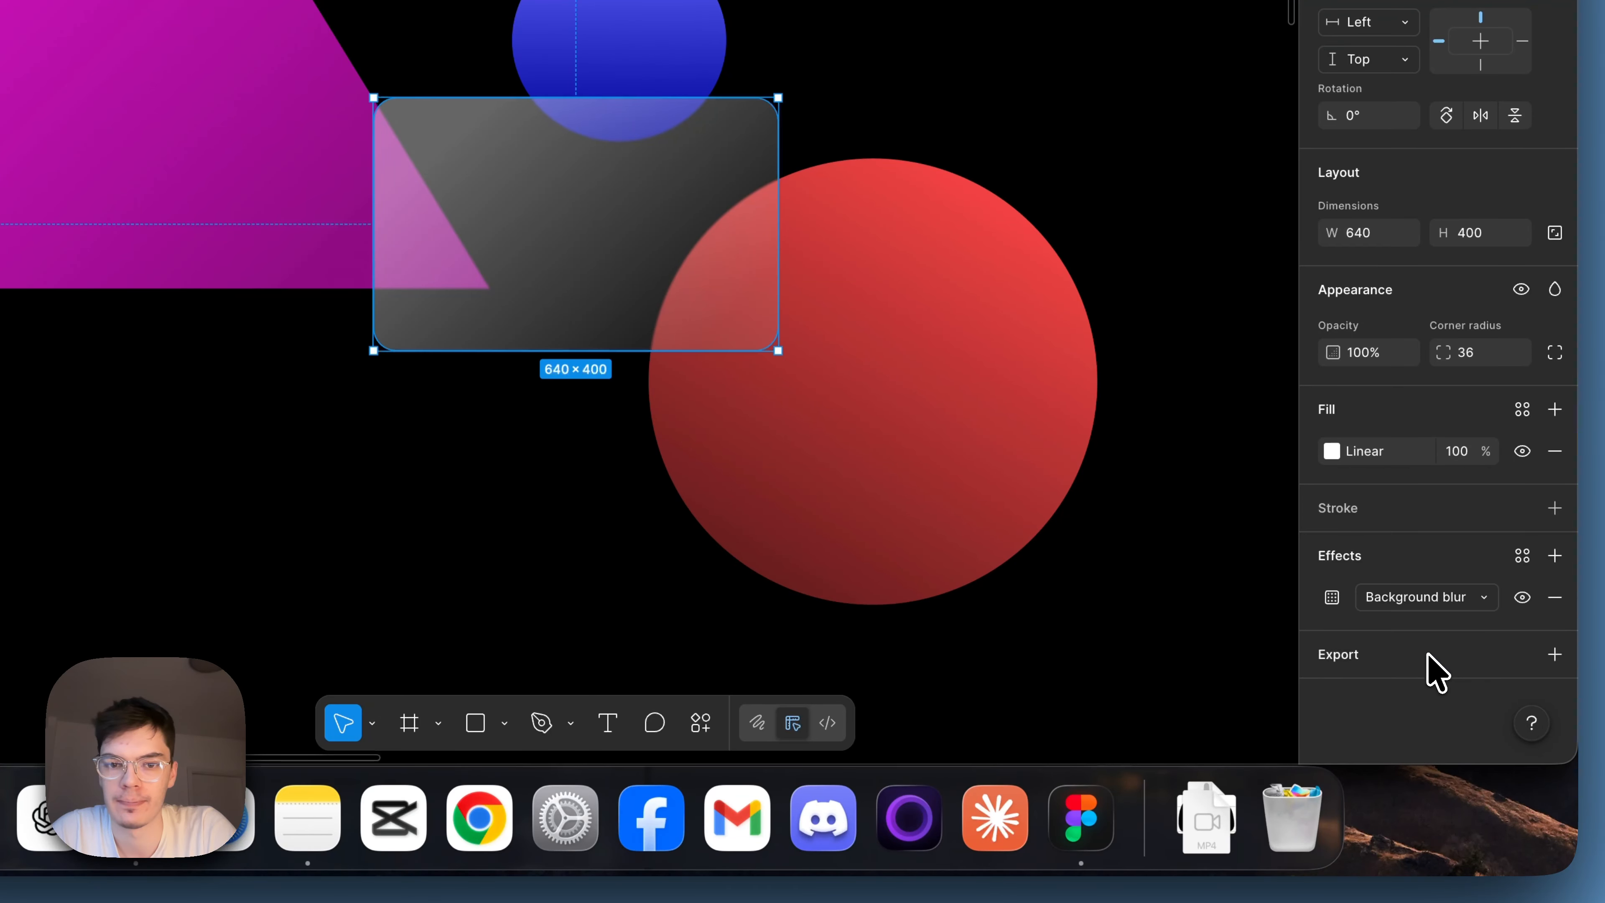
left_click(1334, 601)
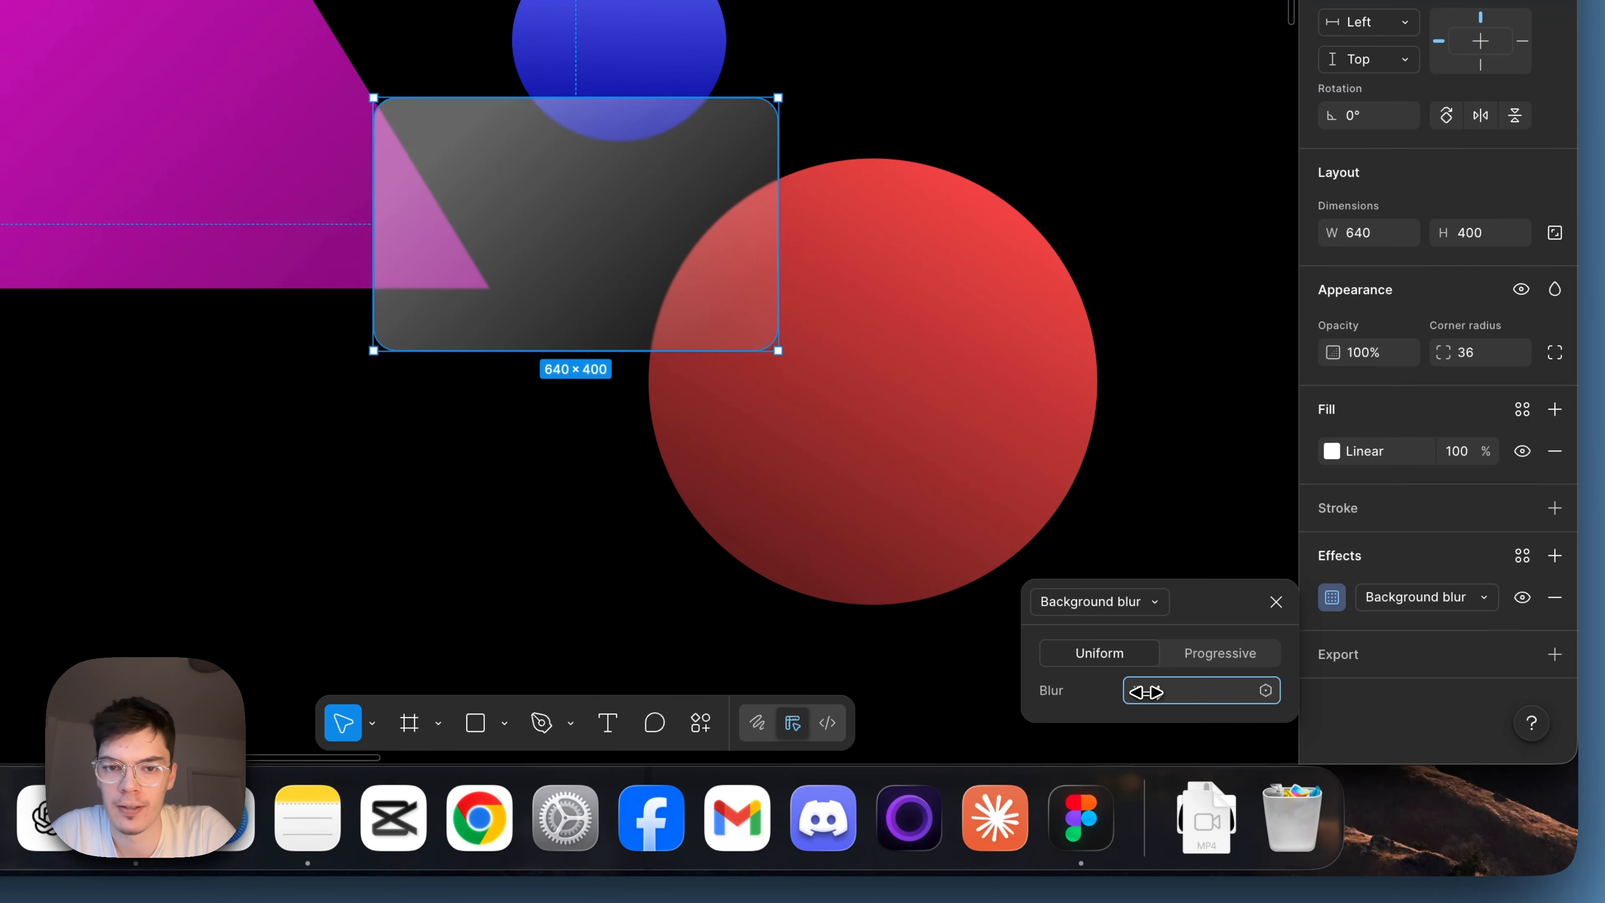
left_click_drag(1139, 692, 1221, 695)
left_click_drag(1361, 696, 1405, 694)
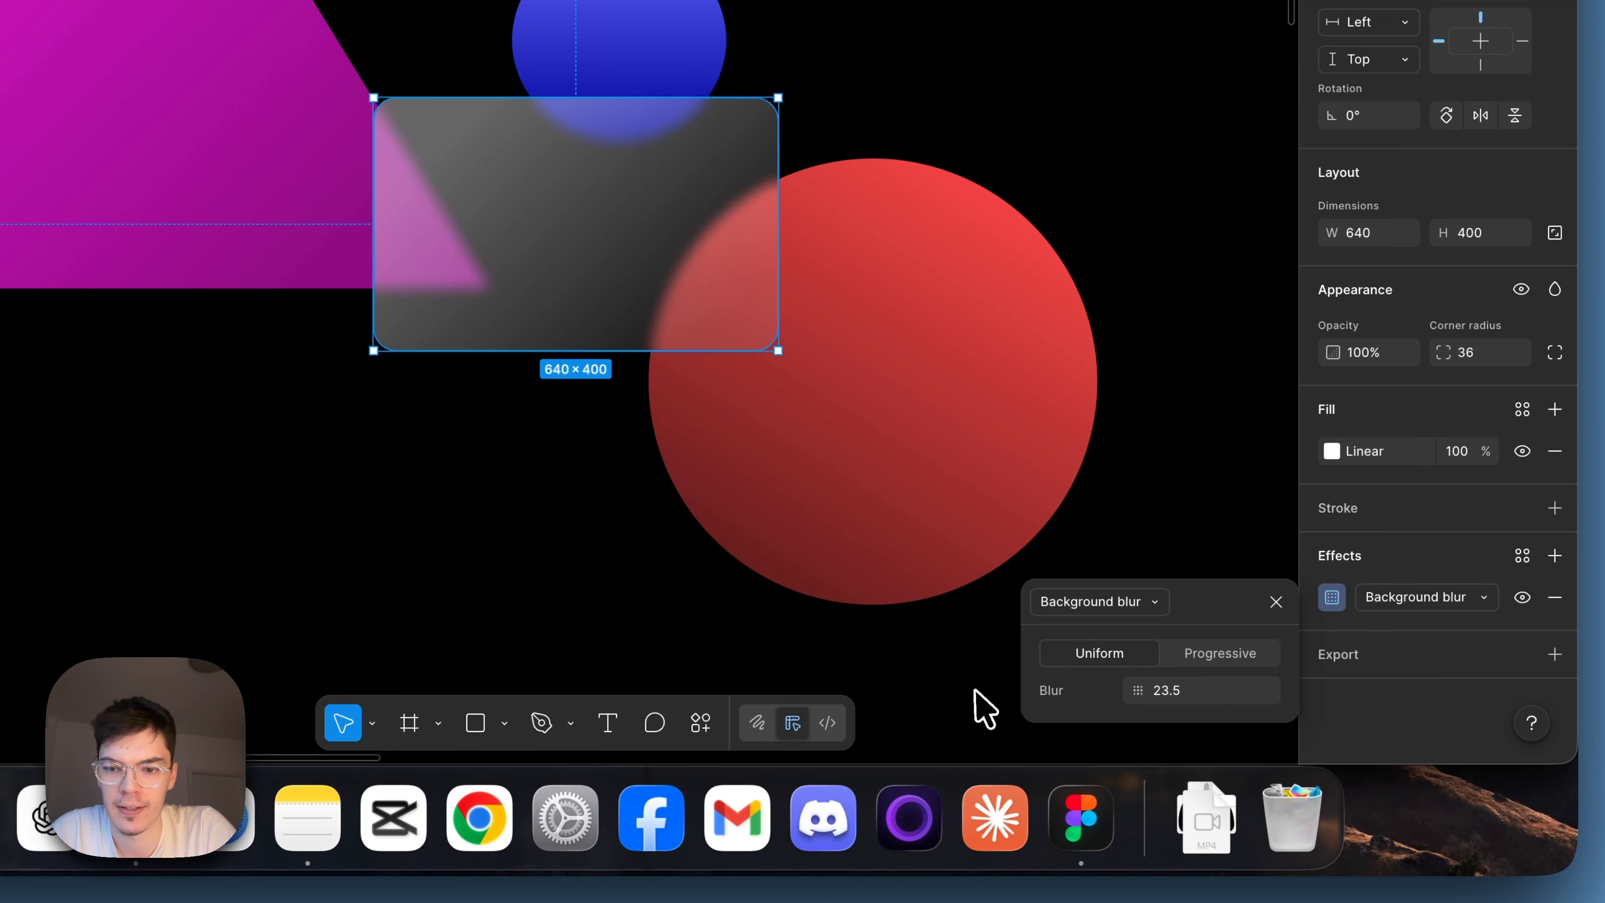
left_click_drag(1135, 692, 1290, 696)
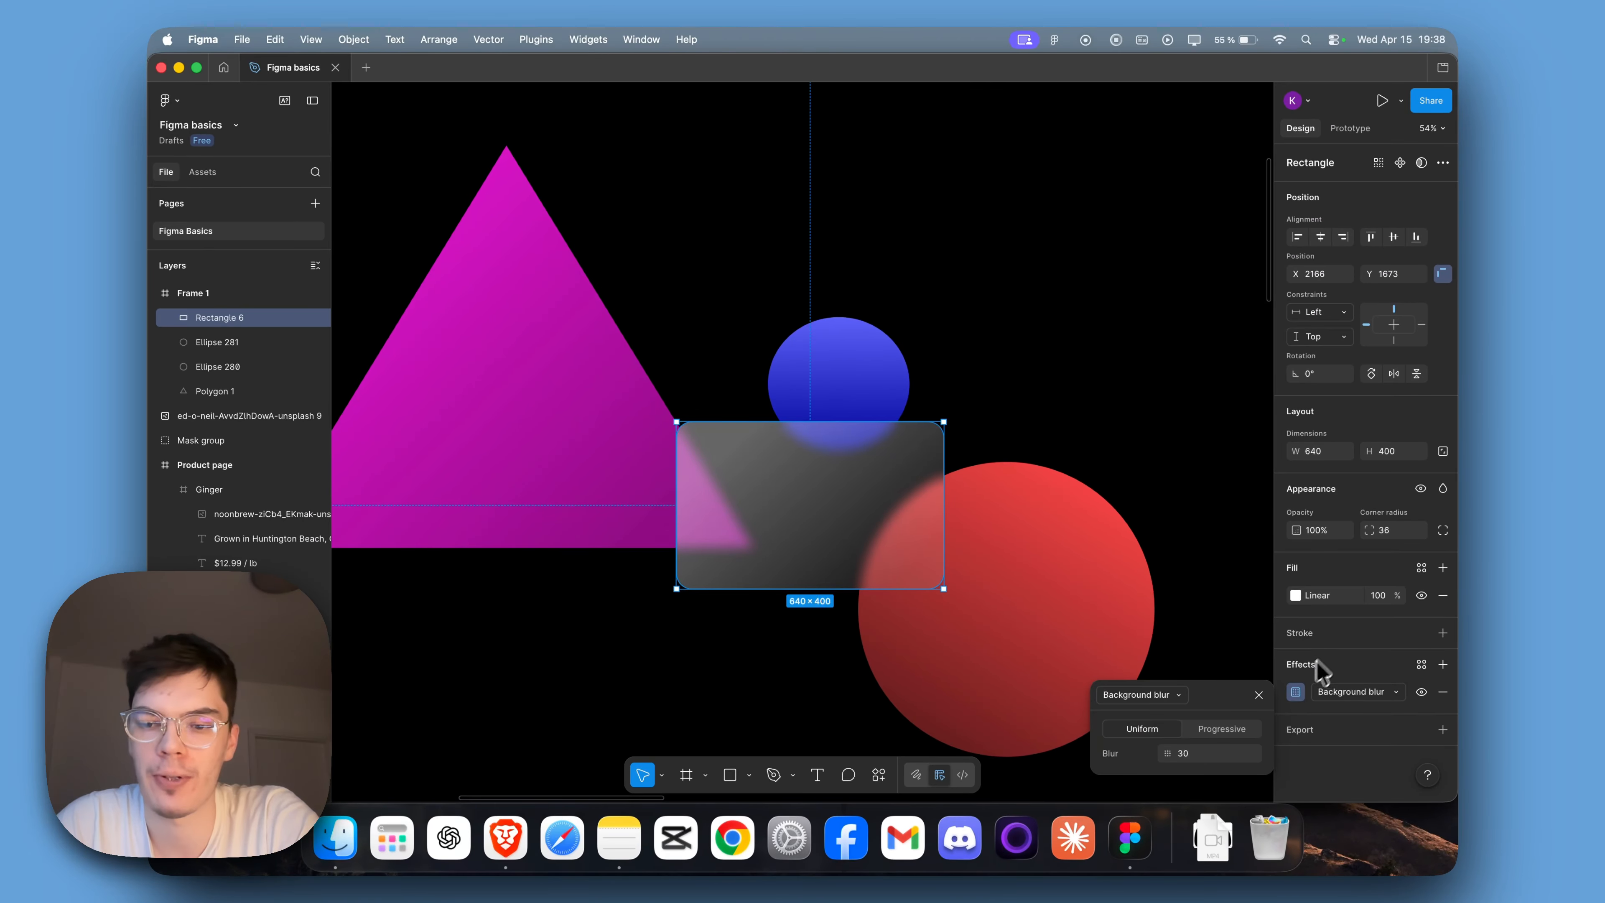
Add a stroke to the rectangle with a linear gradient running diagonally from its upper-left to its lower-right corner.
left_click(1442, 632)
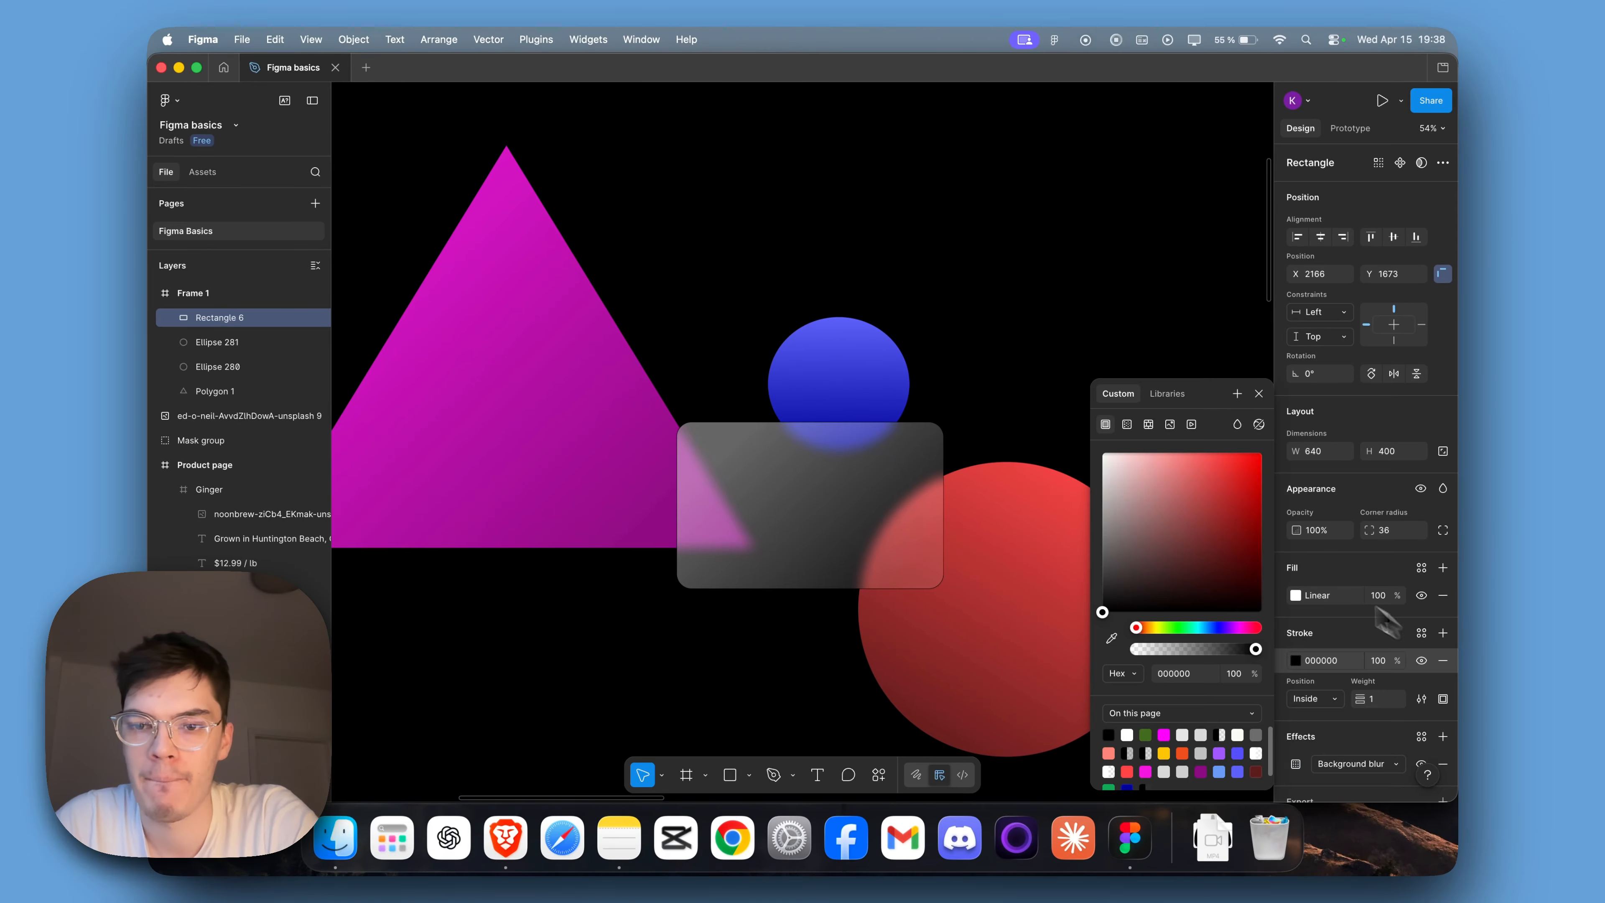
left_click(1127, 427)
mouse_move(819, 594)
left_mouse_down()
mouse_move(832, 575)
mouse_move(898, 572)
left_mouse_up()
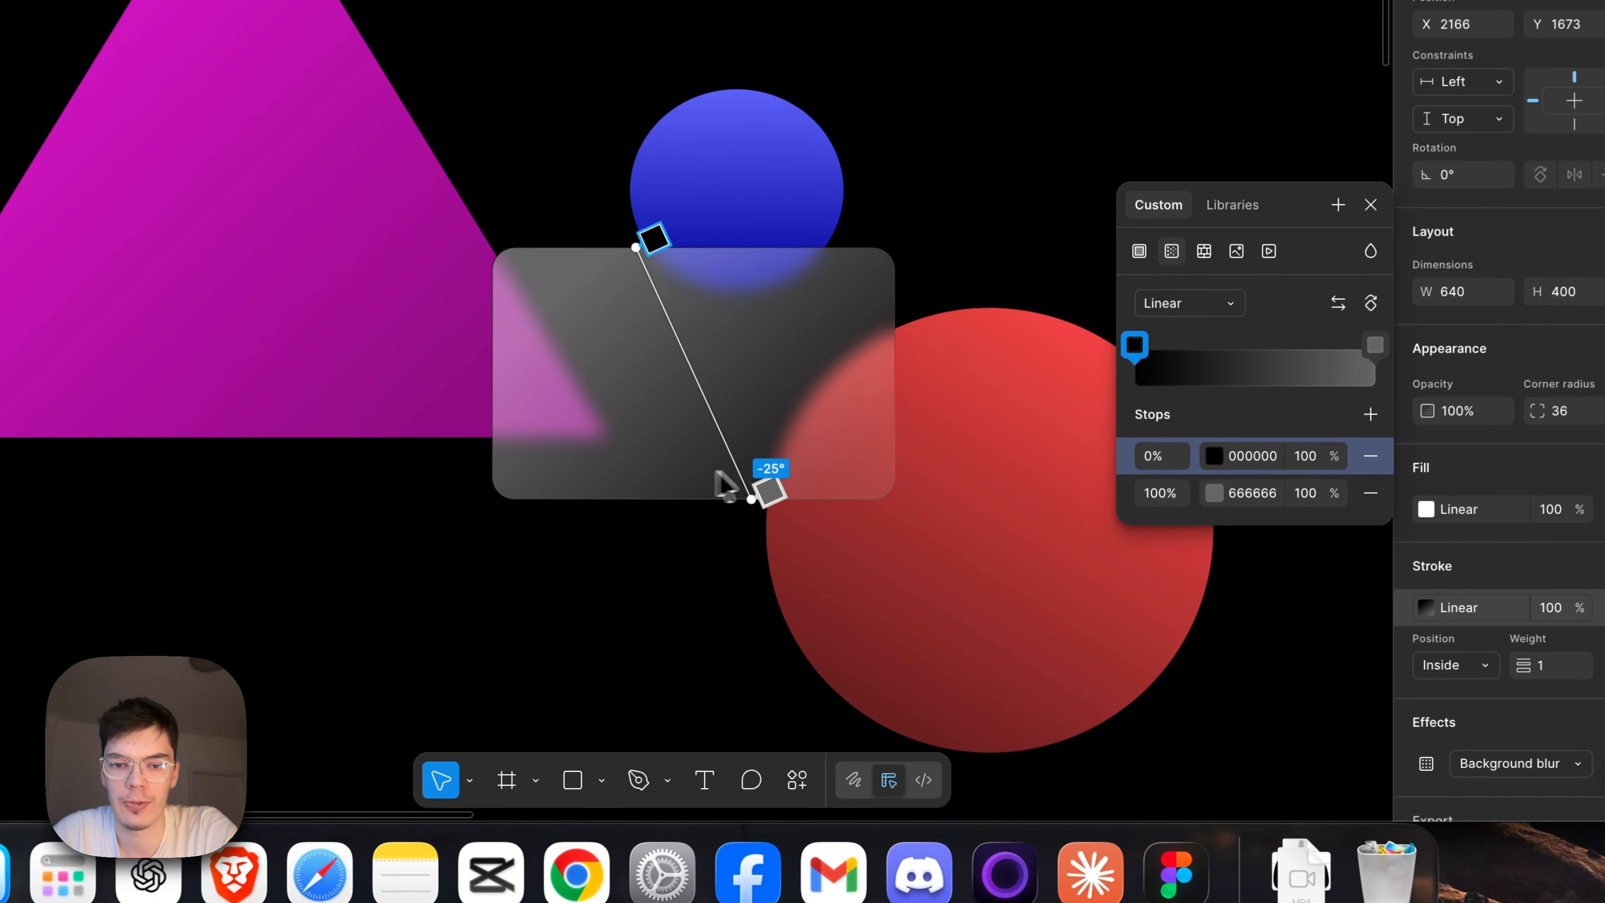
left_click(890, 482)
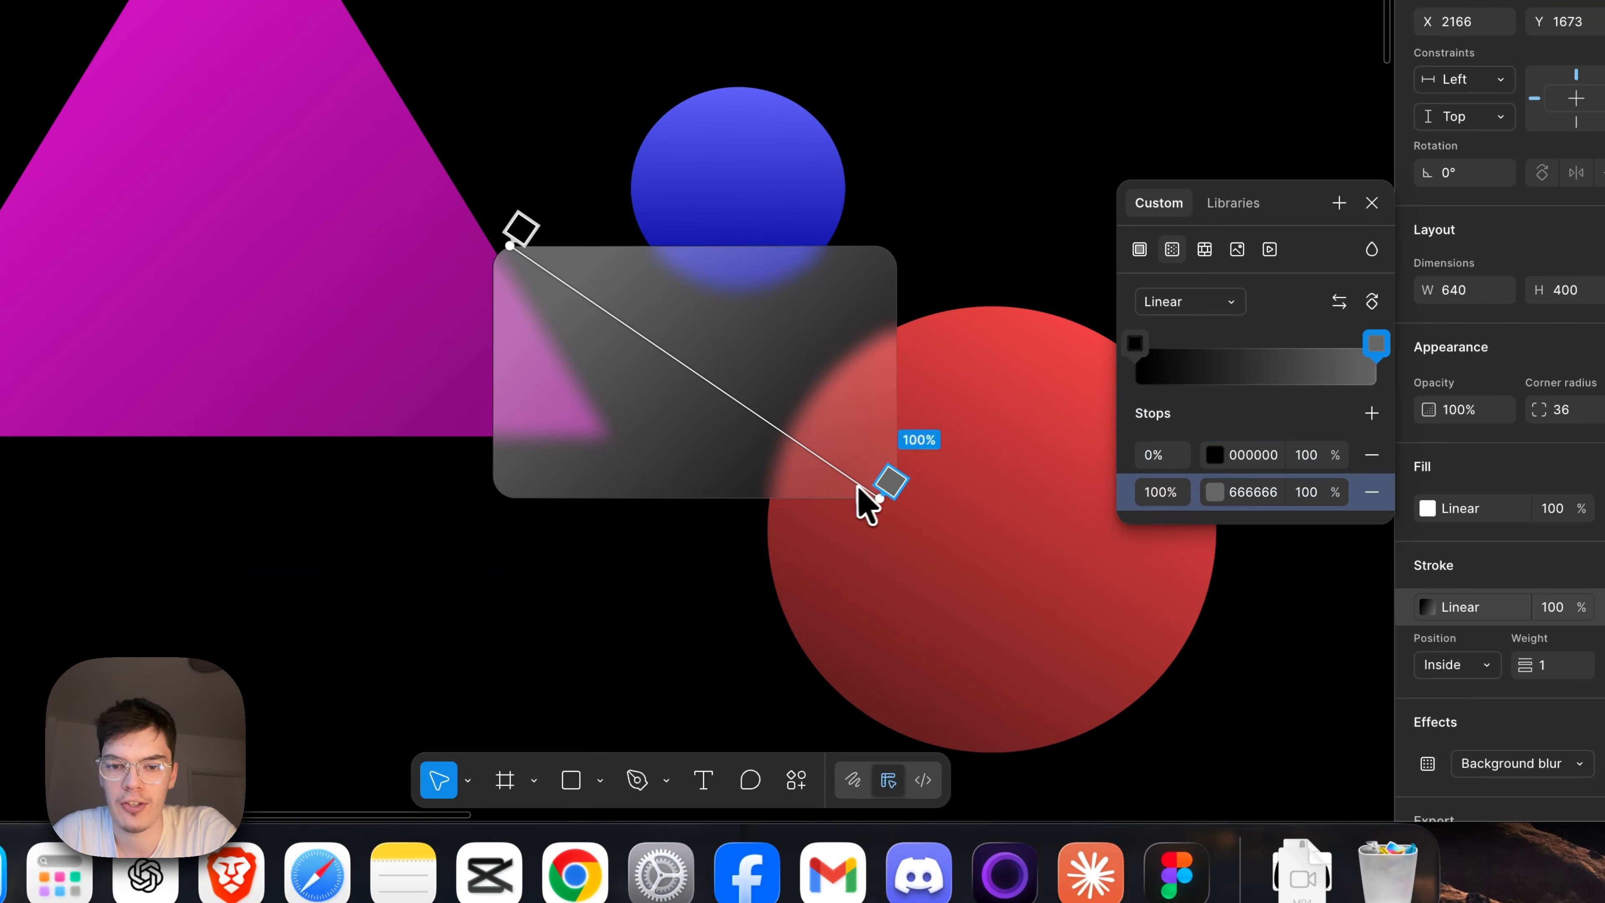
Colour the stroke gradient's end stop 8C2828, sampled from the red circle, and its start stop white (FFFFFF).
left_click(1212, 494)
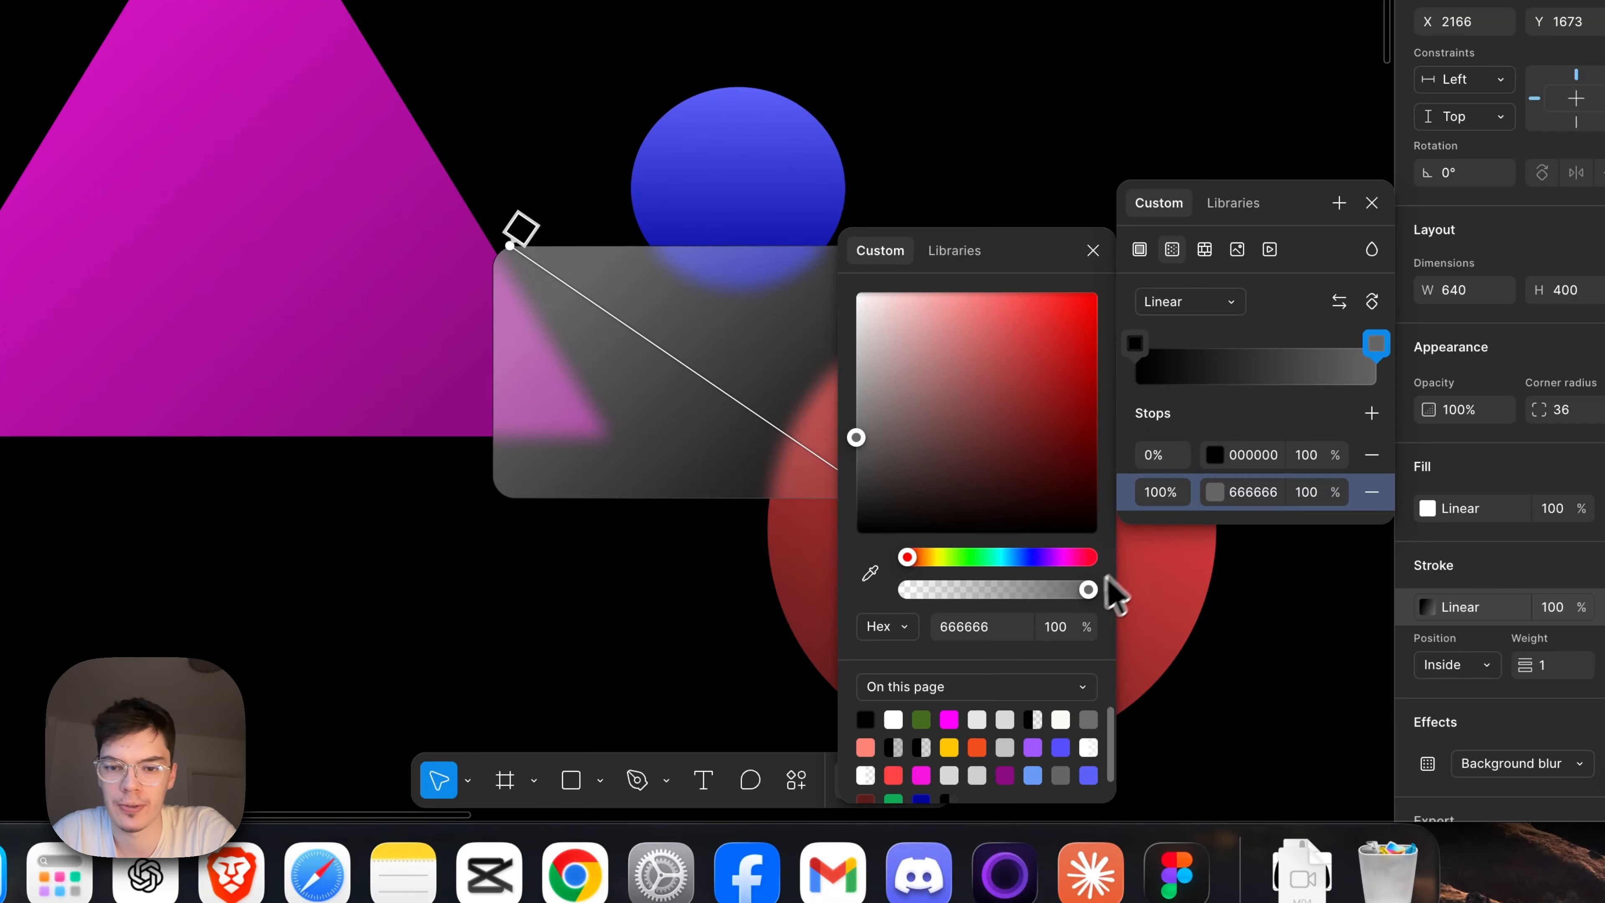
left_click(821, 568)
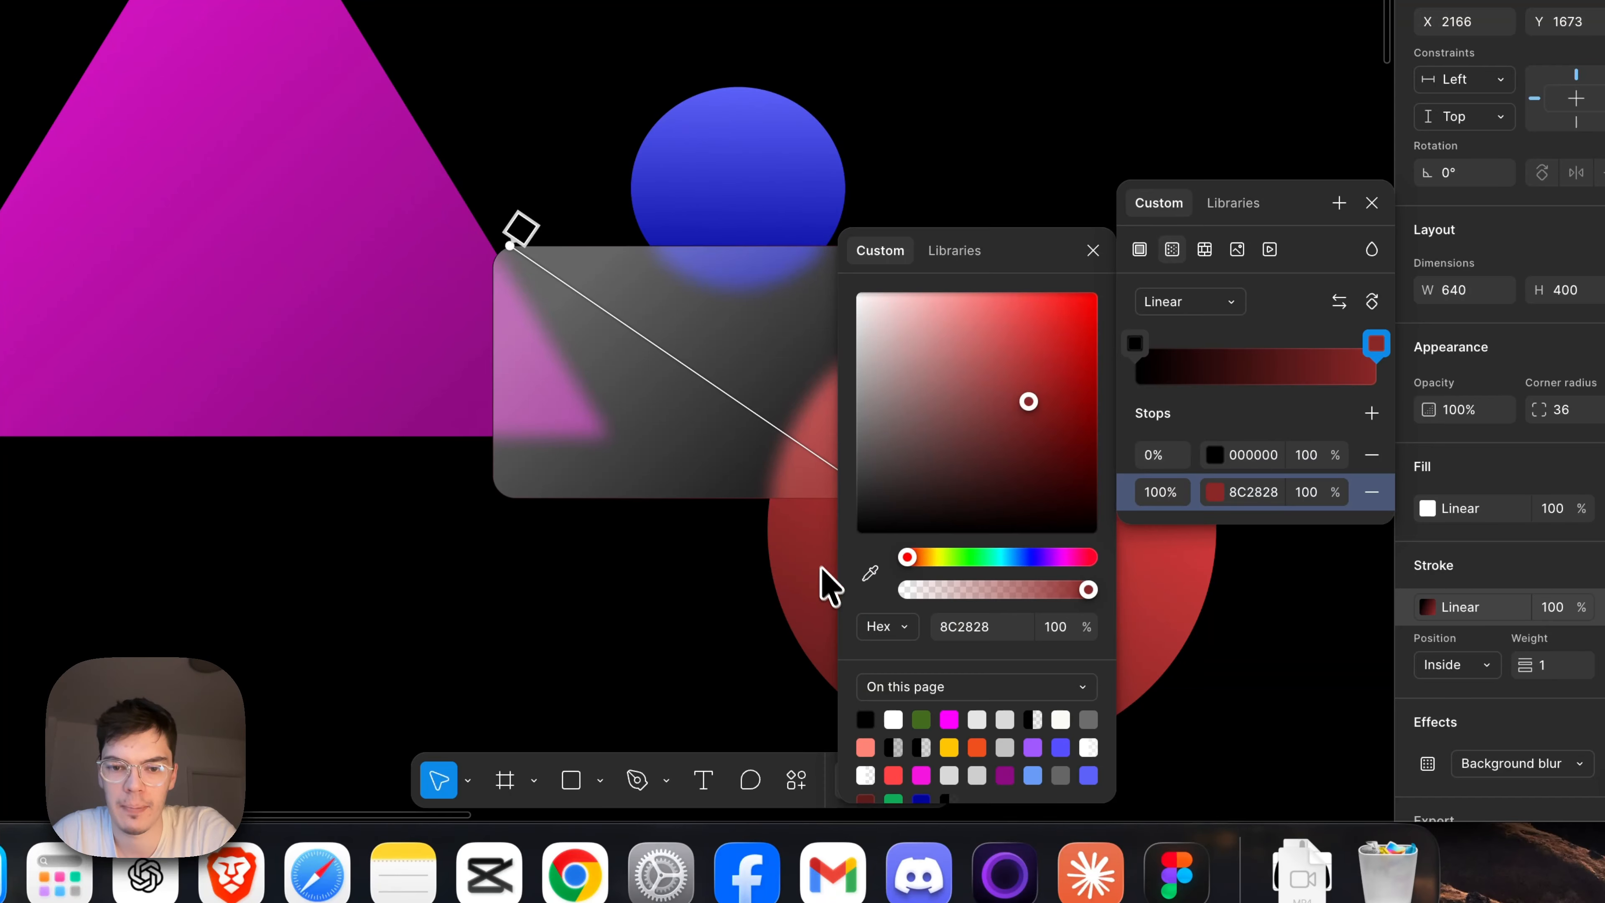
scroll(823, 583, "right", 1)
left_click(1253, 455)
left_click_drag(997, 468, 821, 338)
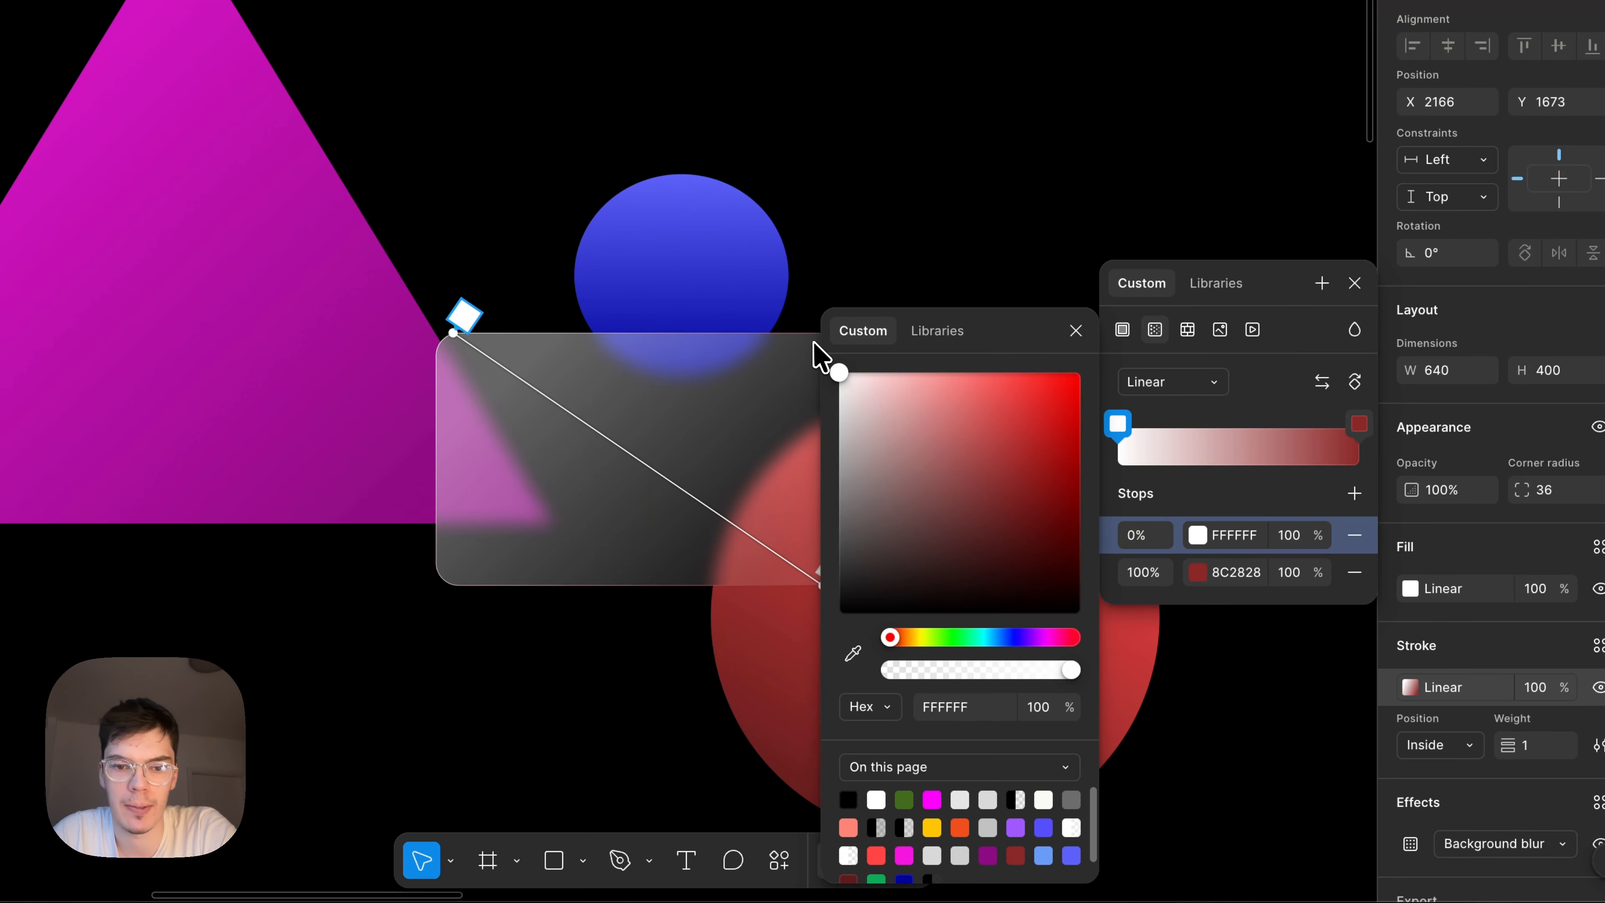
left_click(620, 643)
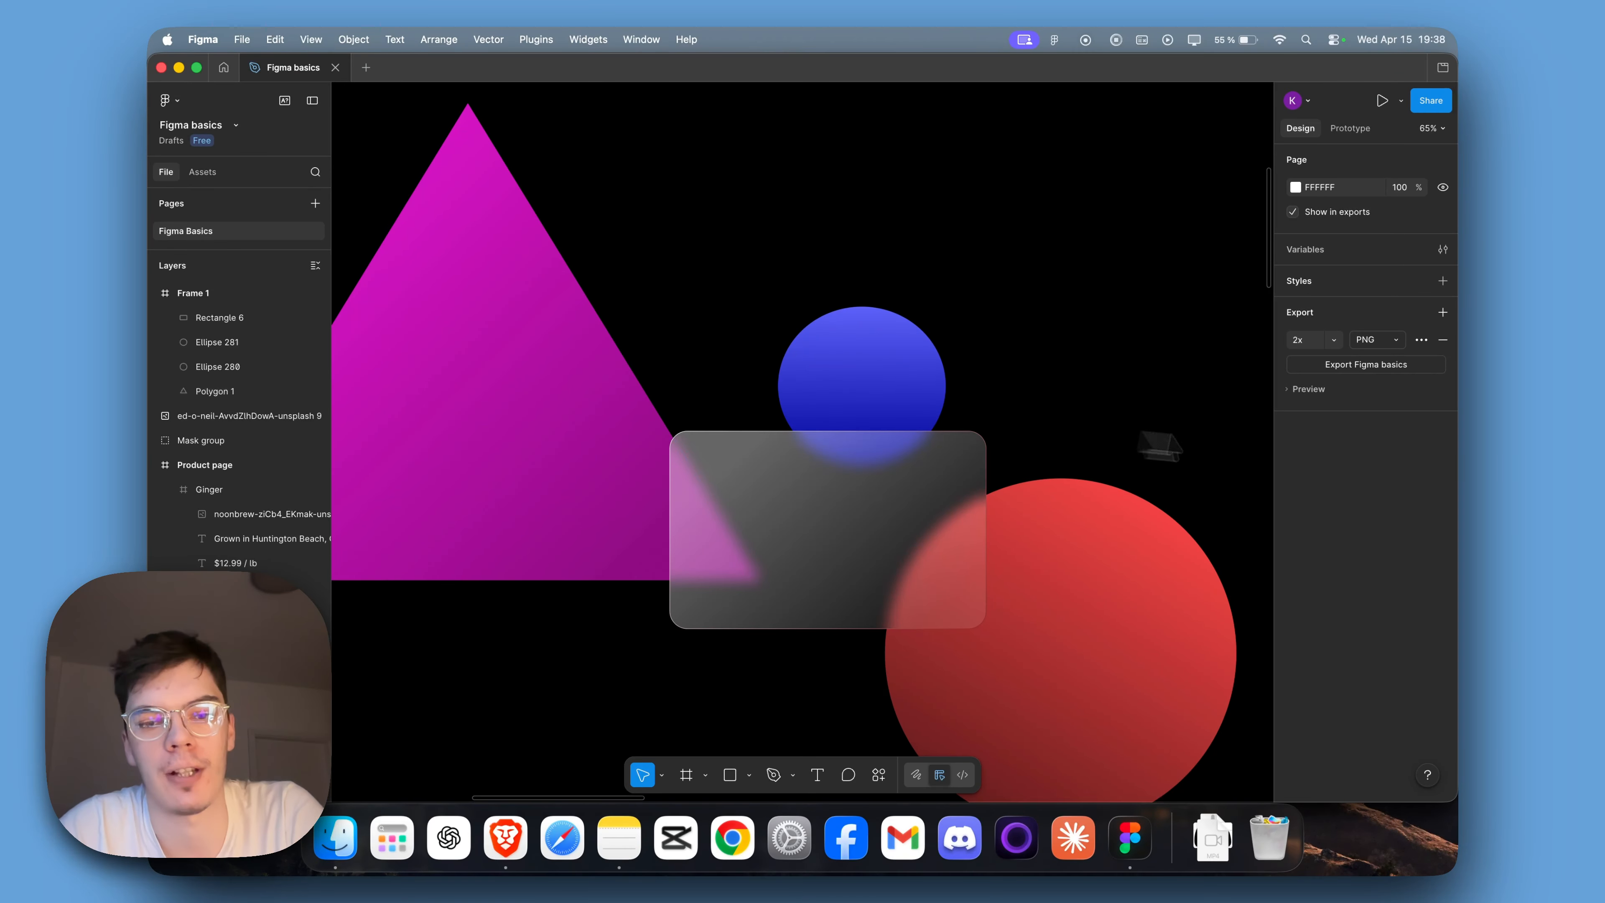
Add two intermediate stops to the stroke gradient at 29% and 66%.
scroll(1153, 444, "right", 2)
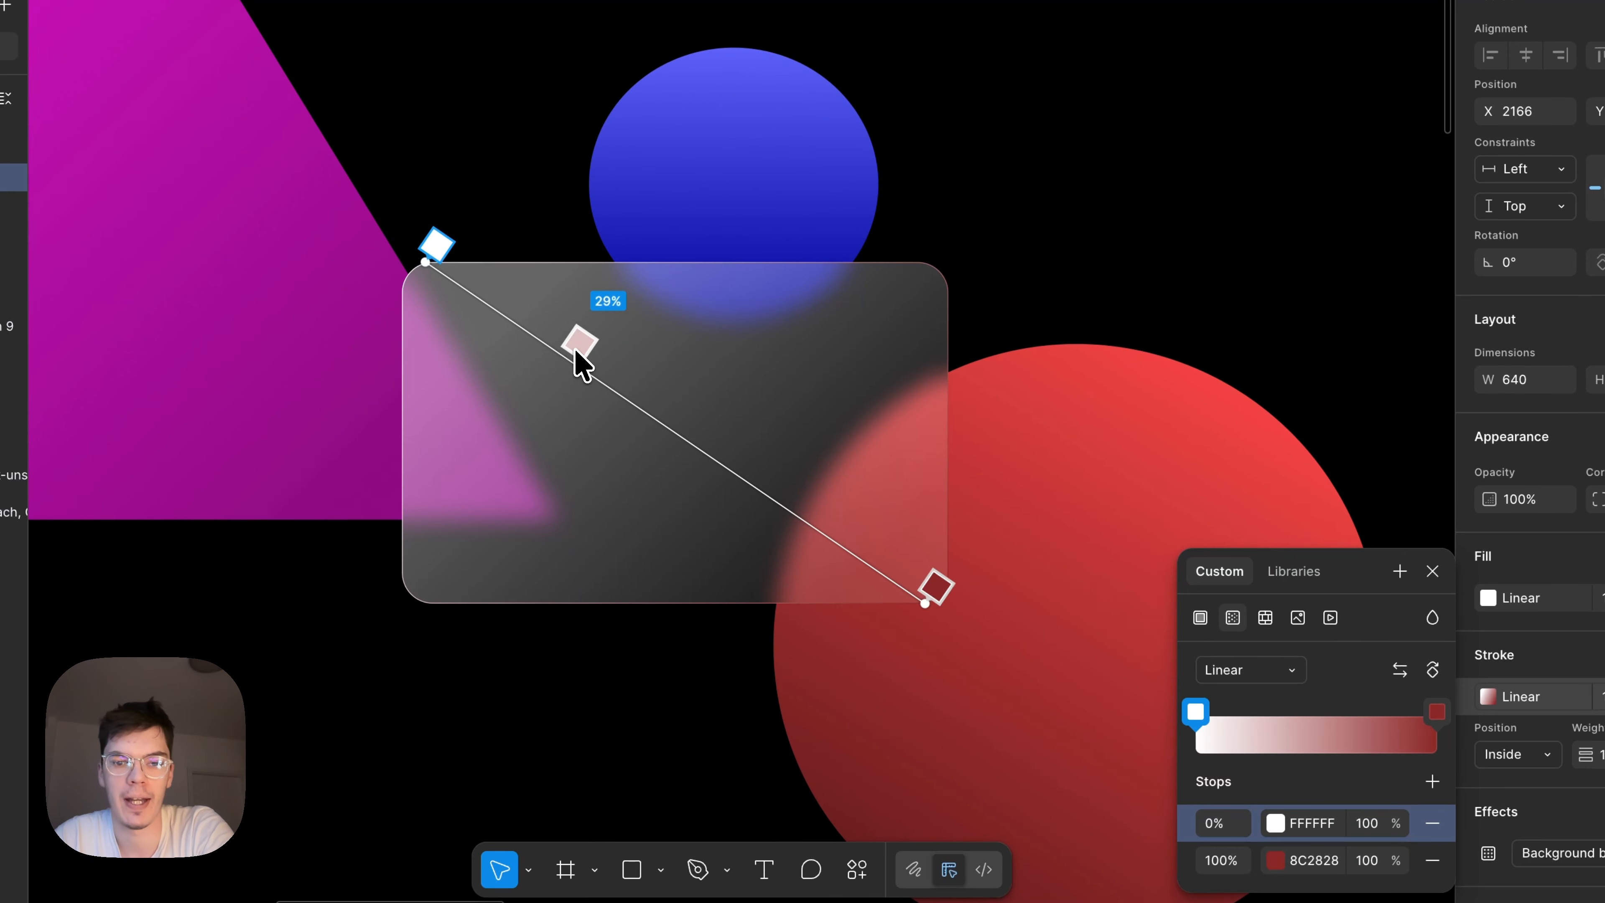
left_click(580, 350)
left_click(776, 481)
mouse_move(777, 482)
left_mouse_down()
mouse_move(761, 535)
mouse_move(746, 544)
mouse_move(719, 520)
left_mouse_up()
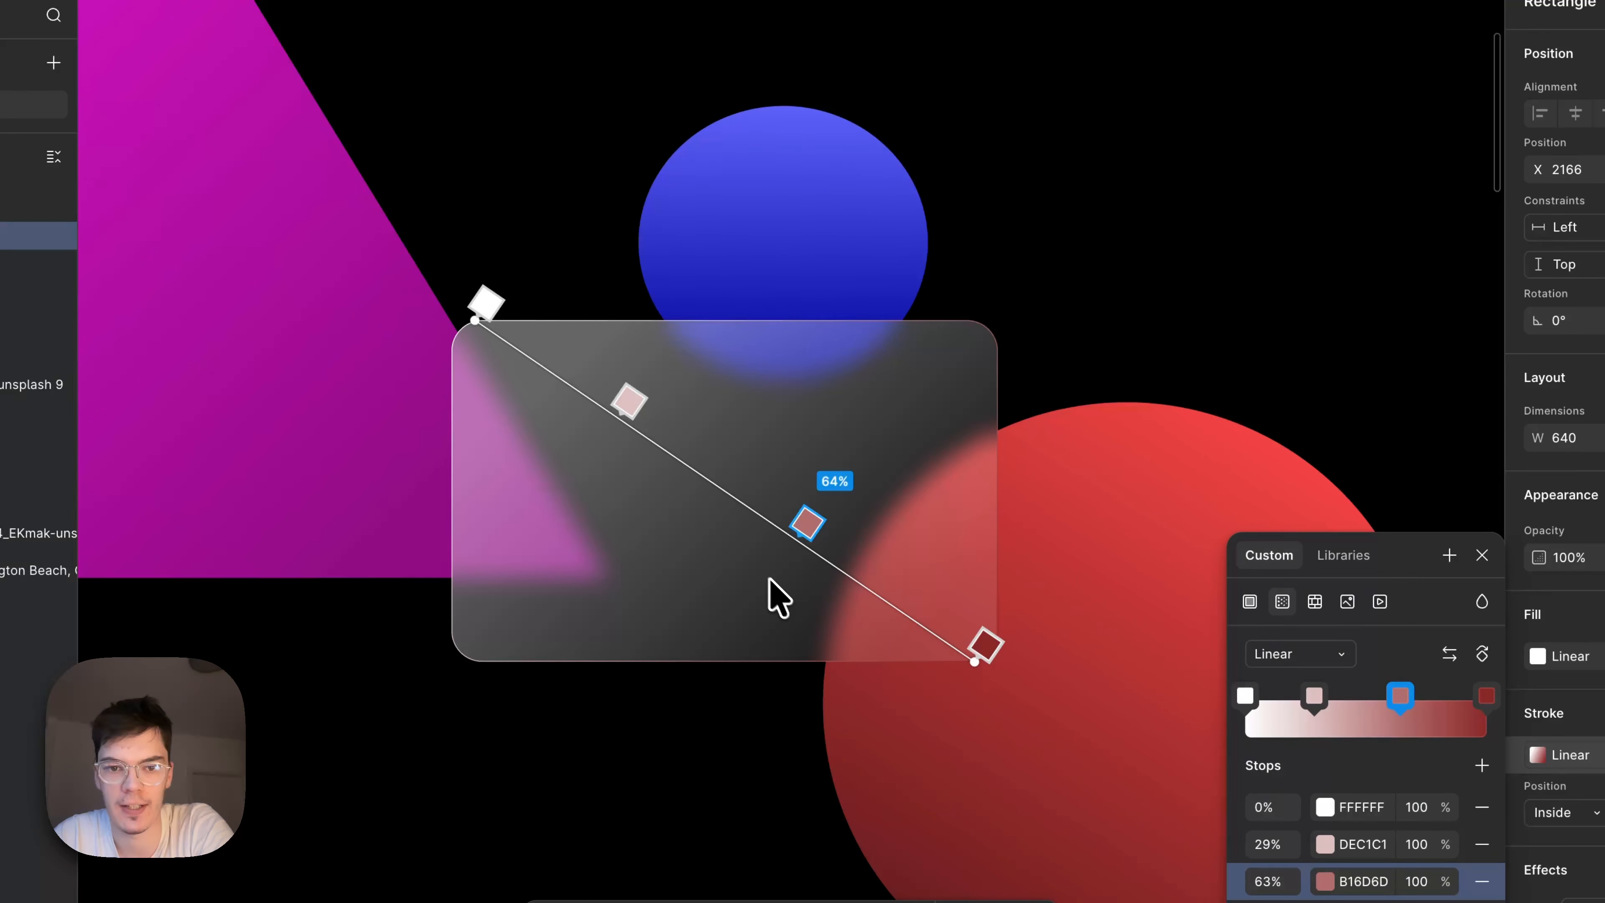
left_click_drag(777, 597, 778, 601)
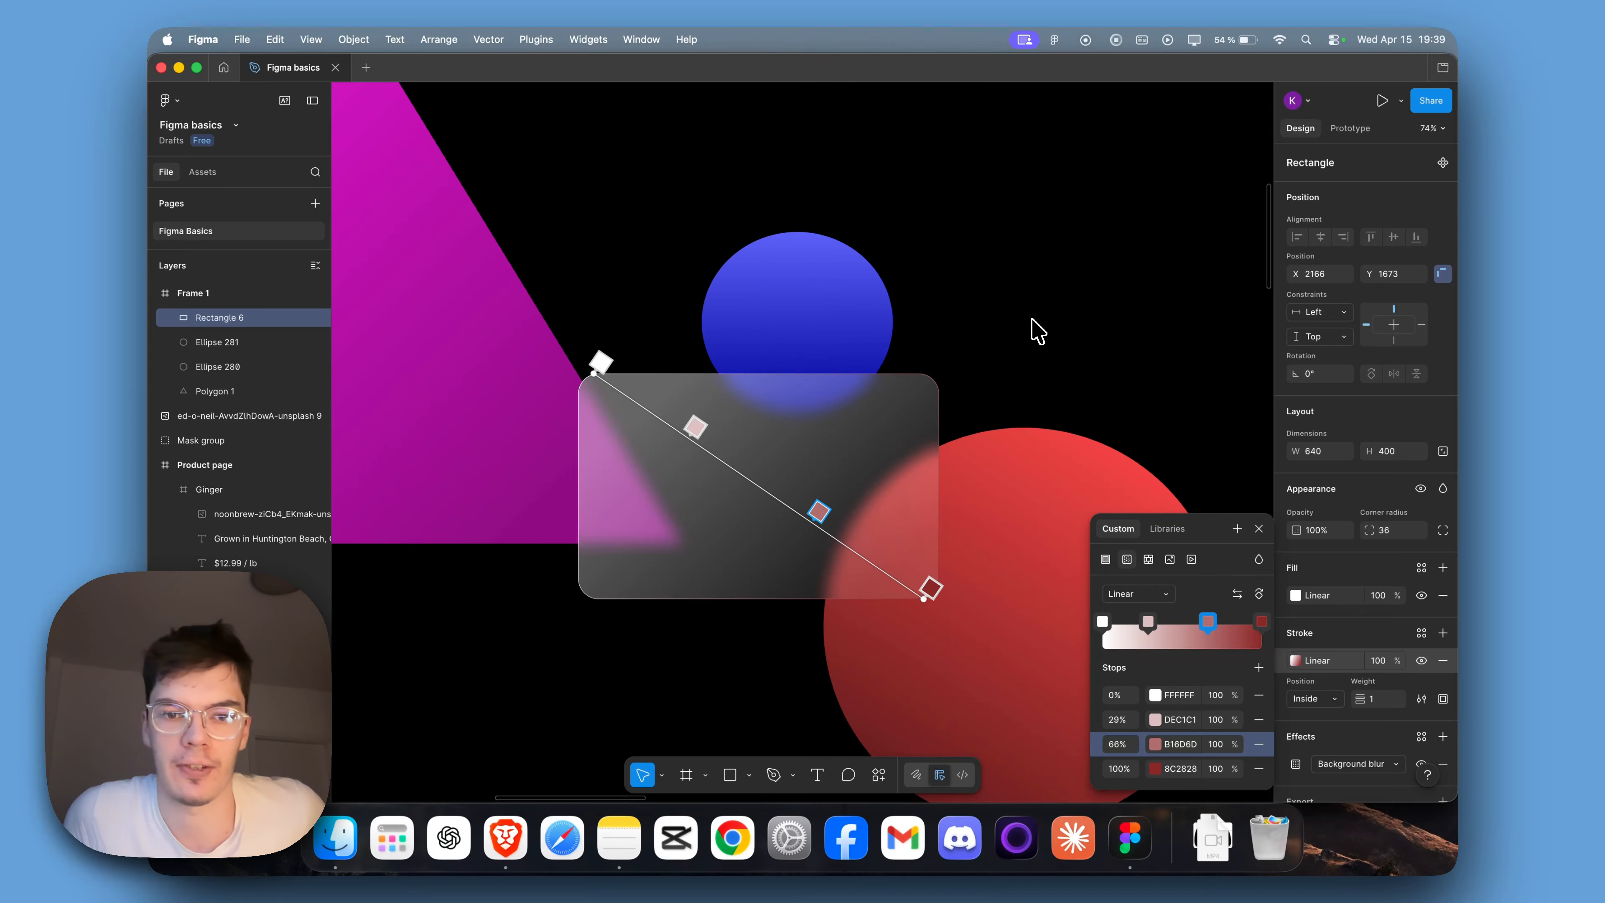
key("Escape")
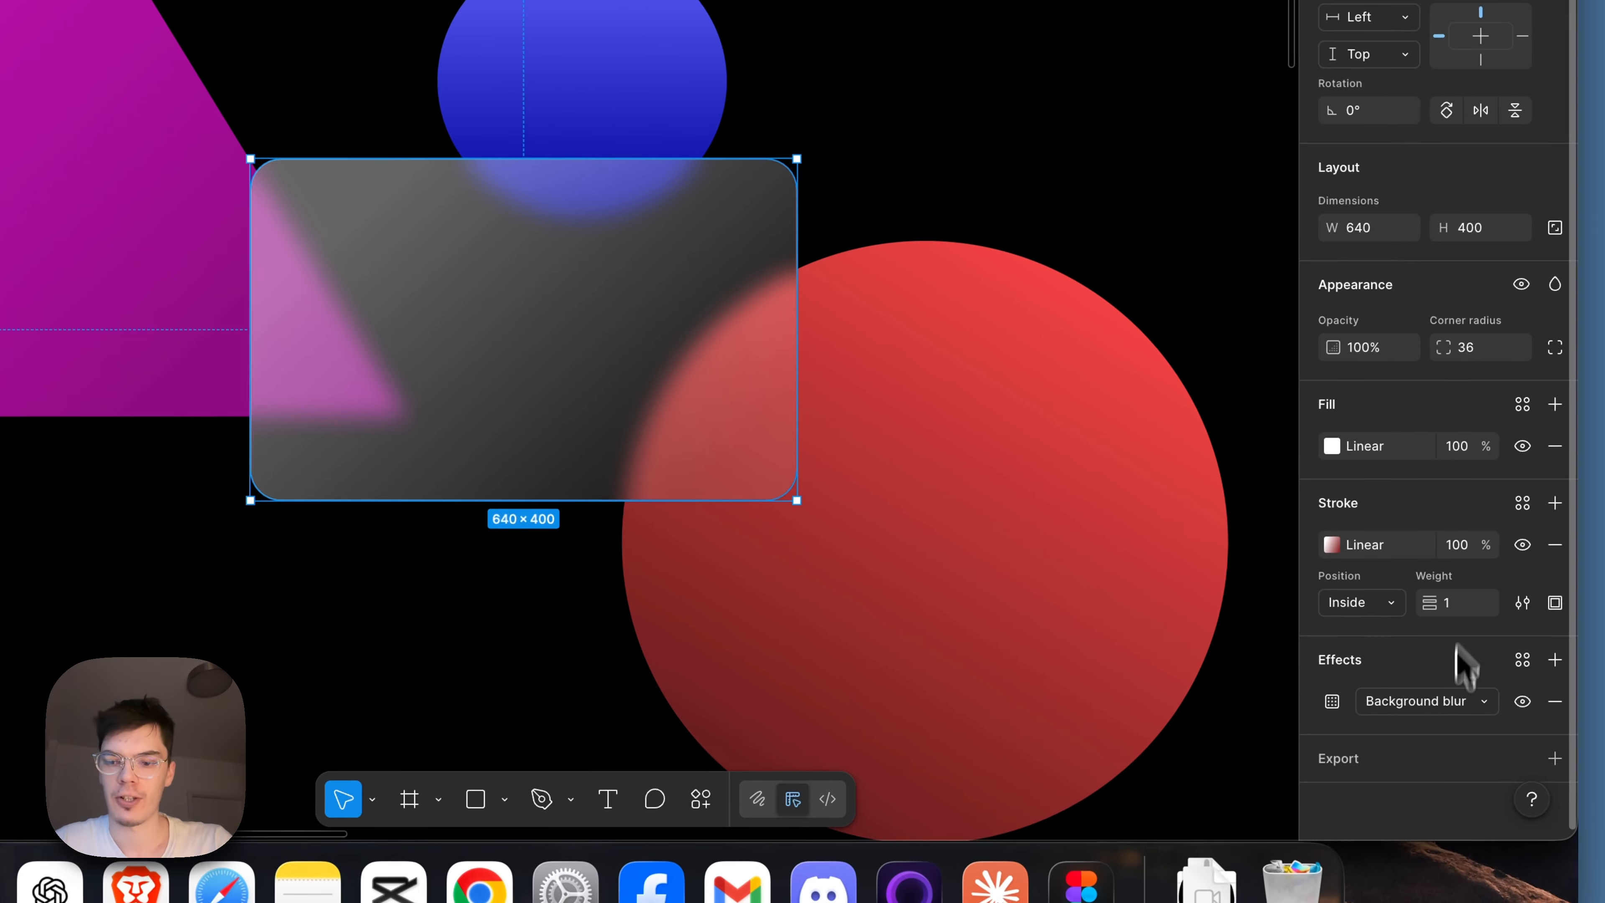
Add a black drop shadow to the rectangle with 20% opacity, blur 20 and spread -2, and inspect its edge over the red circle.
left_click(1554, 660)
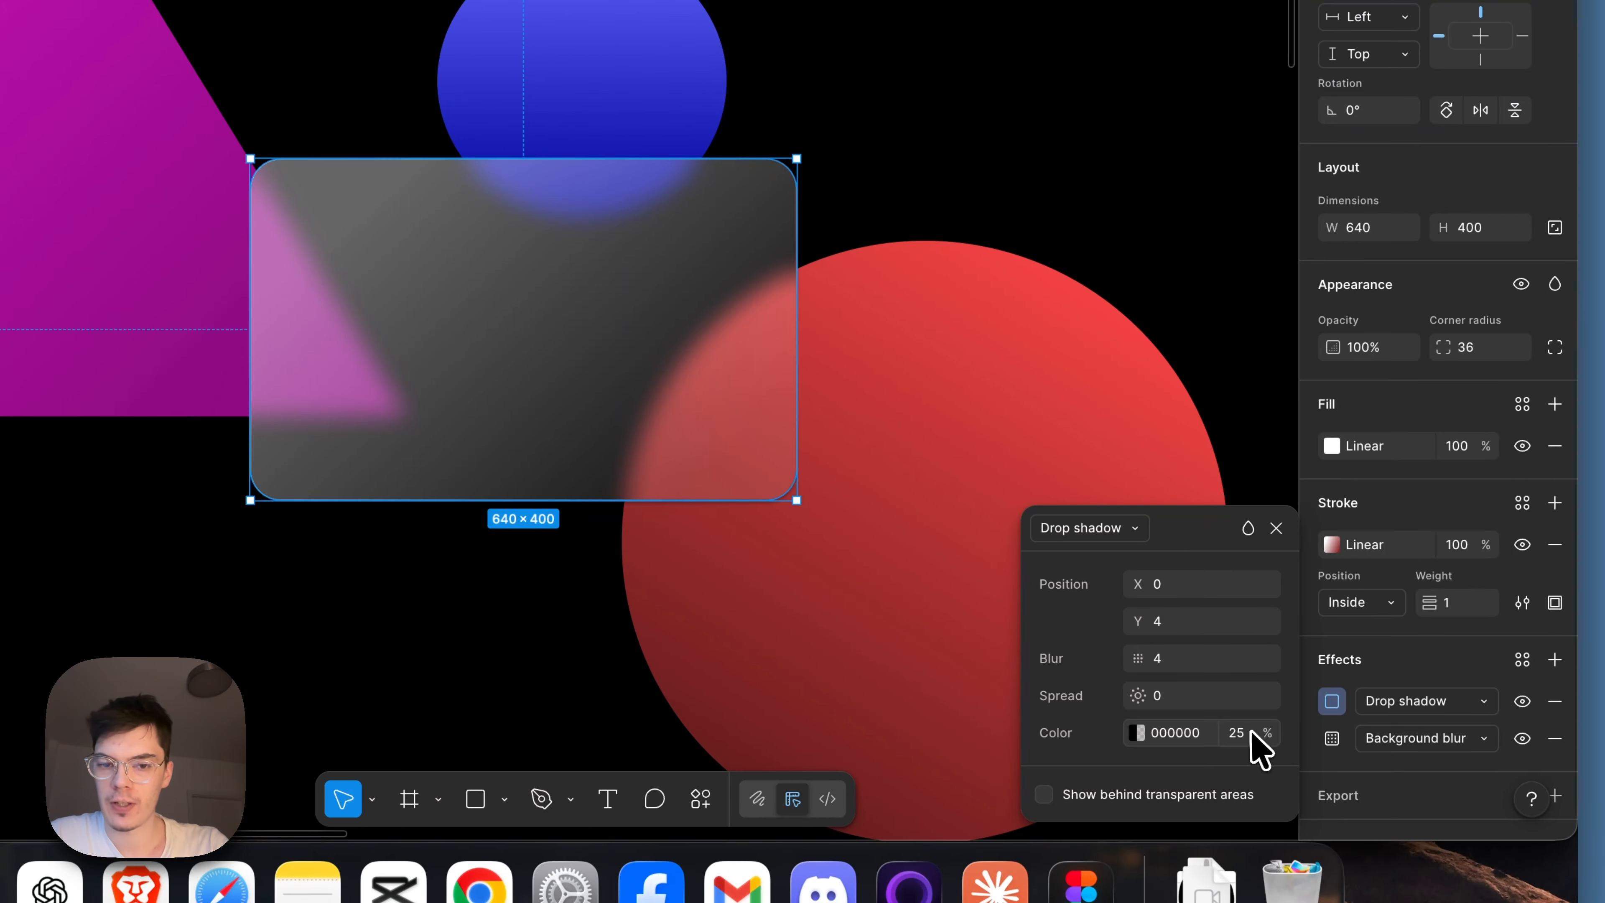
left_click(1238, 735)
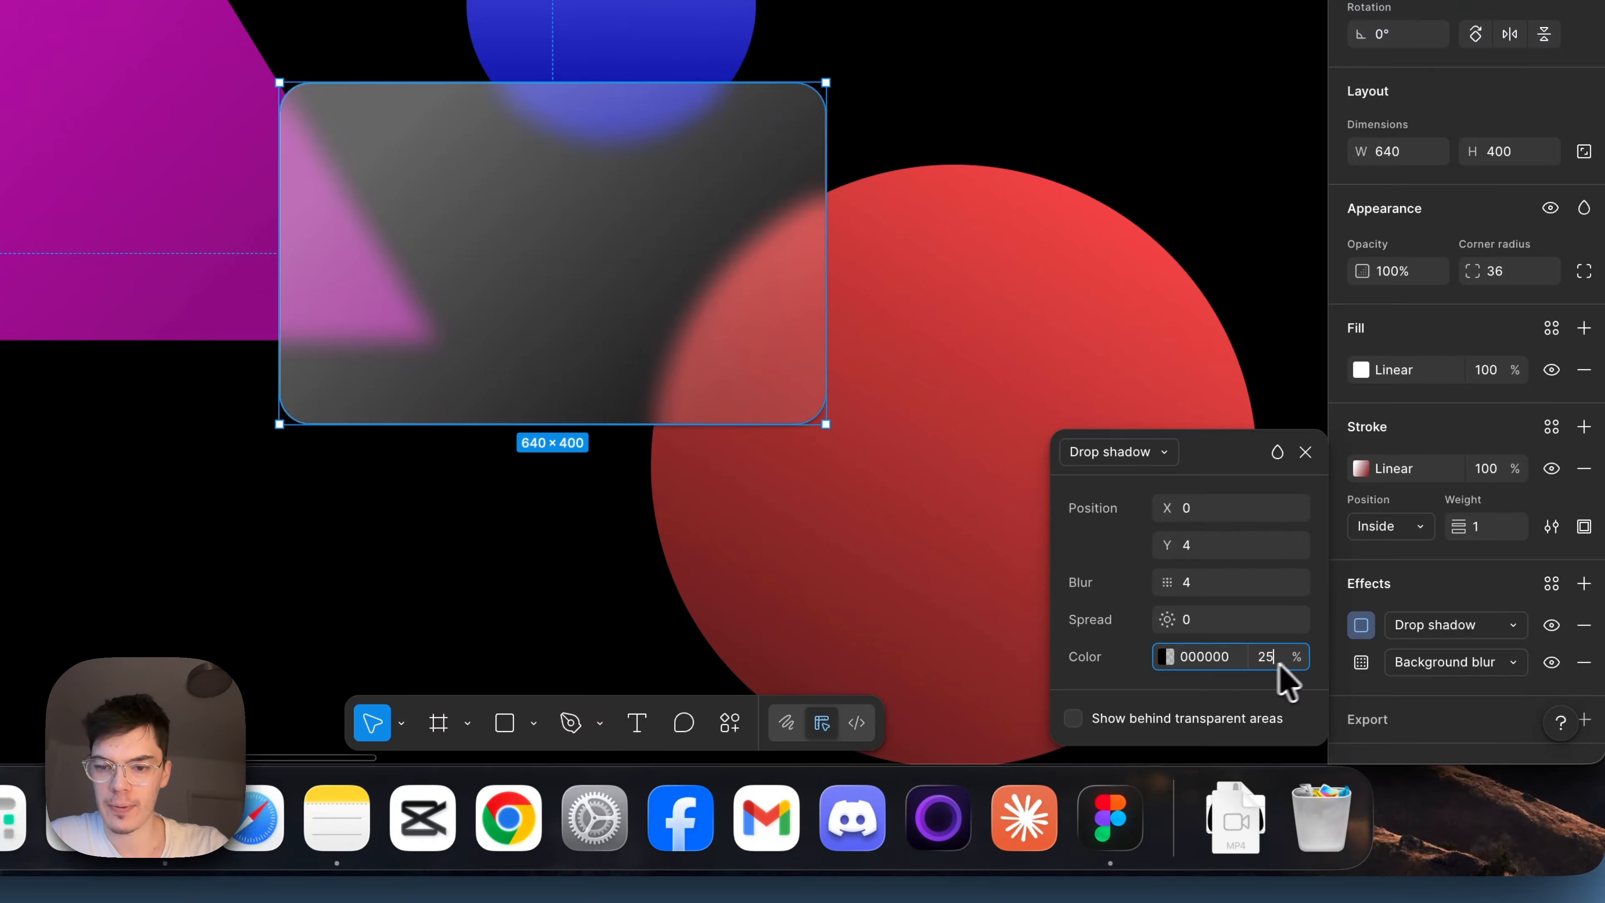
left_click_drag(1301, 660, 1295, 660)
left_click_drag(1171, 588, 1175, 589)
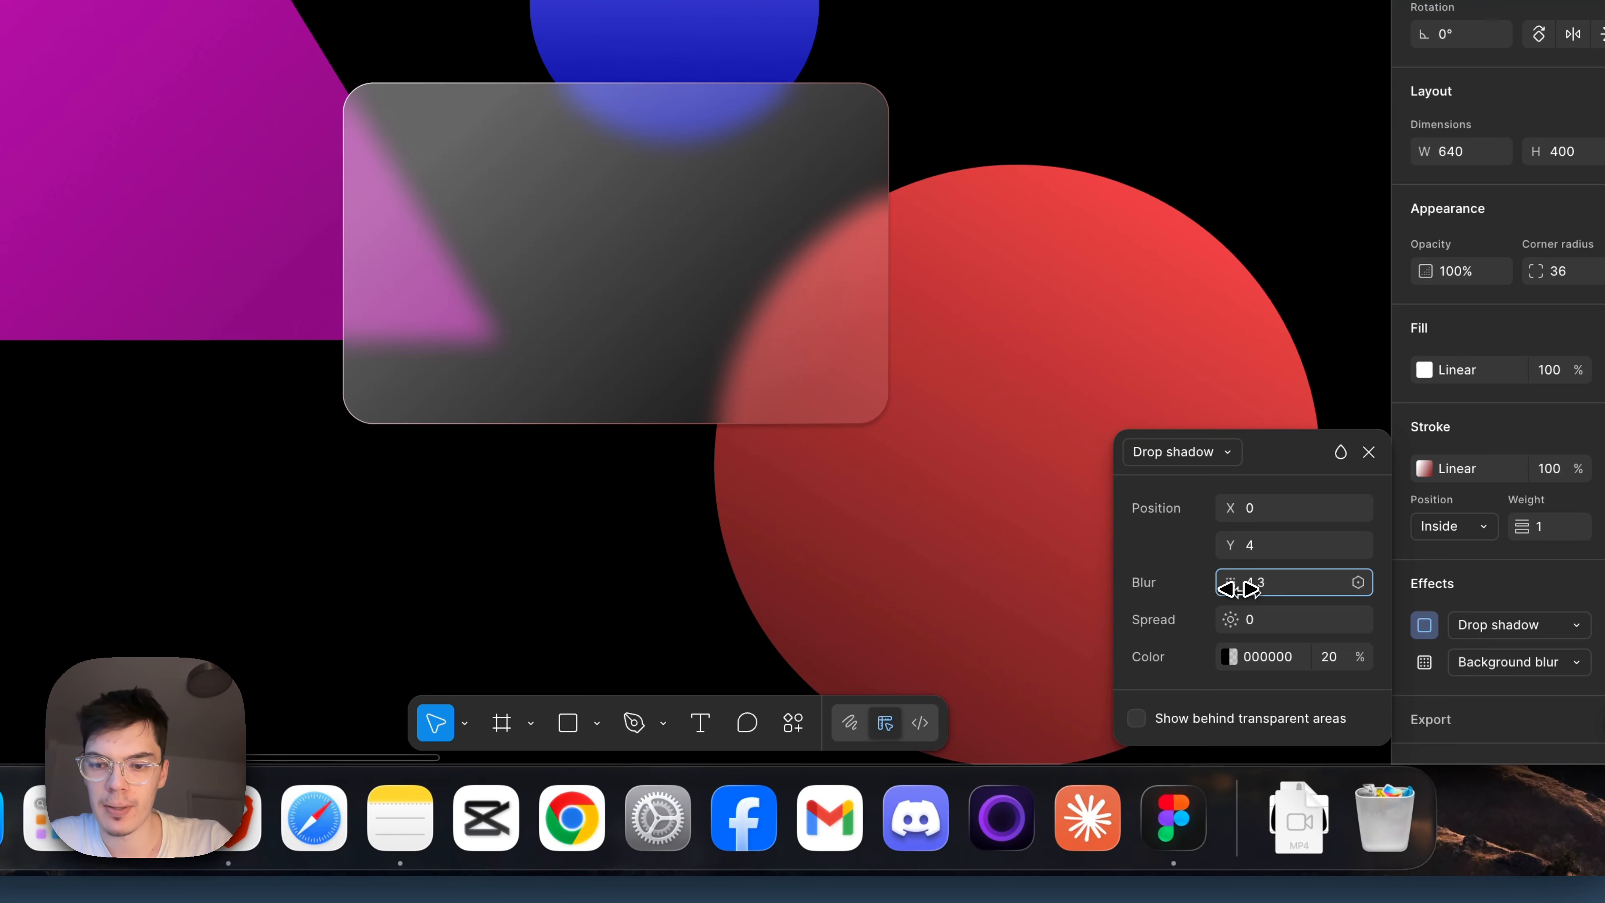
left_click_drag(1401, 614, 1485, 617)
left_click_drag(1236, 626, 1234, 633)
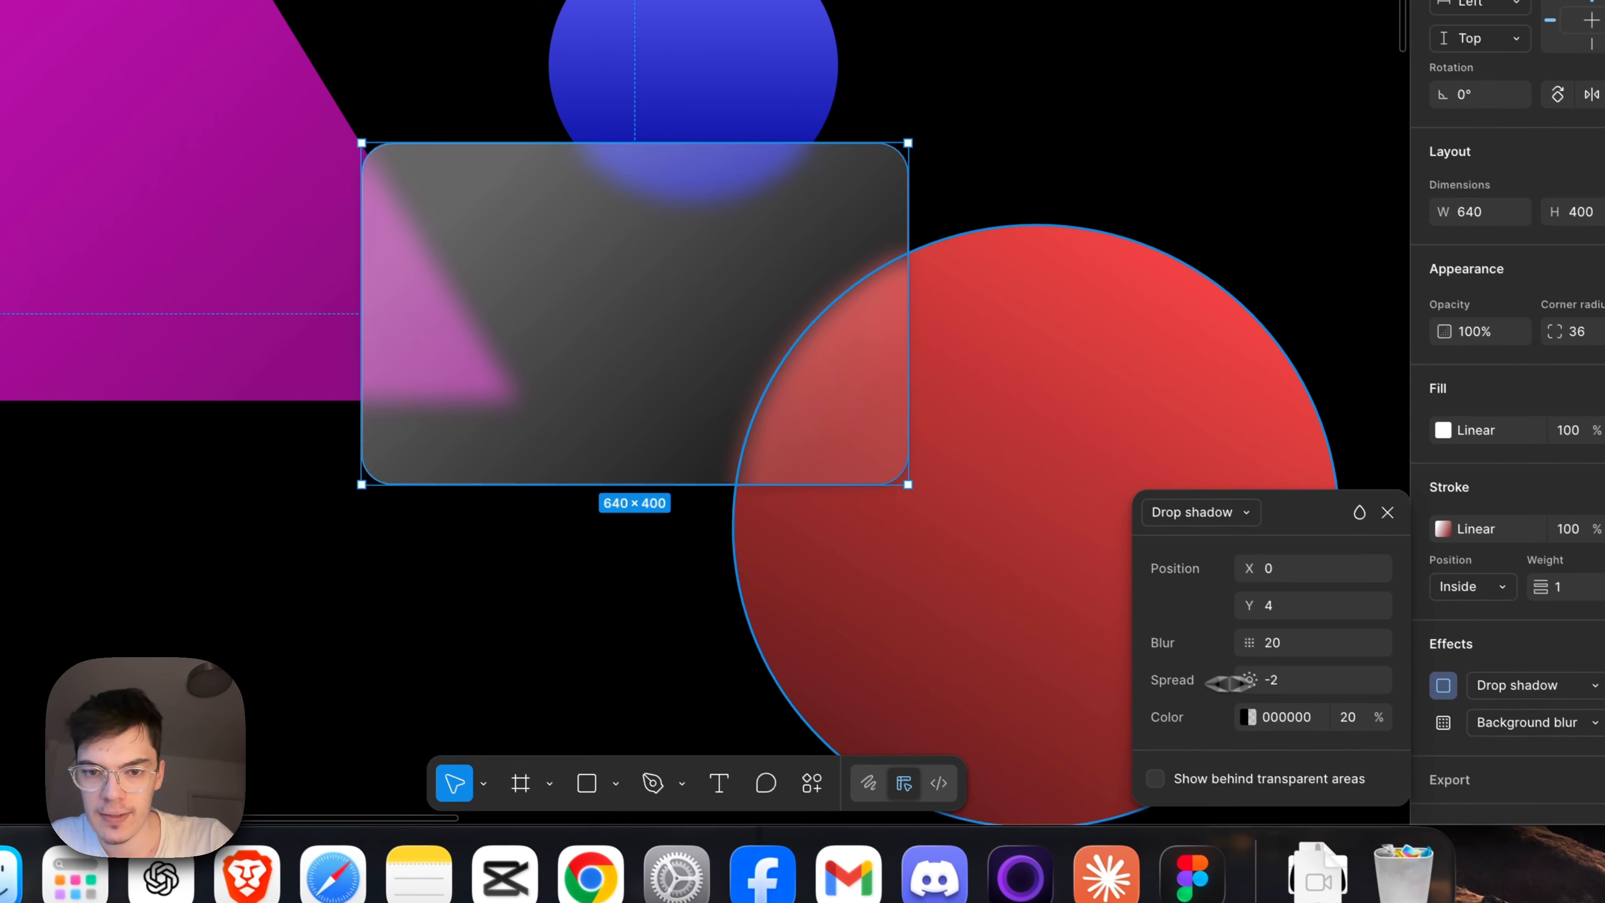
left_click(919, 513)
scroll(905, 409, "up", 5)
scroll(987, 437, "down", 5)
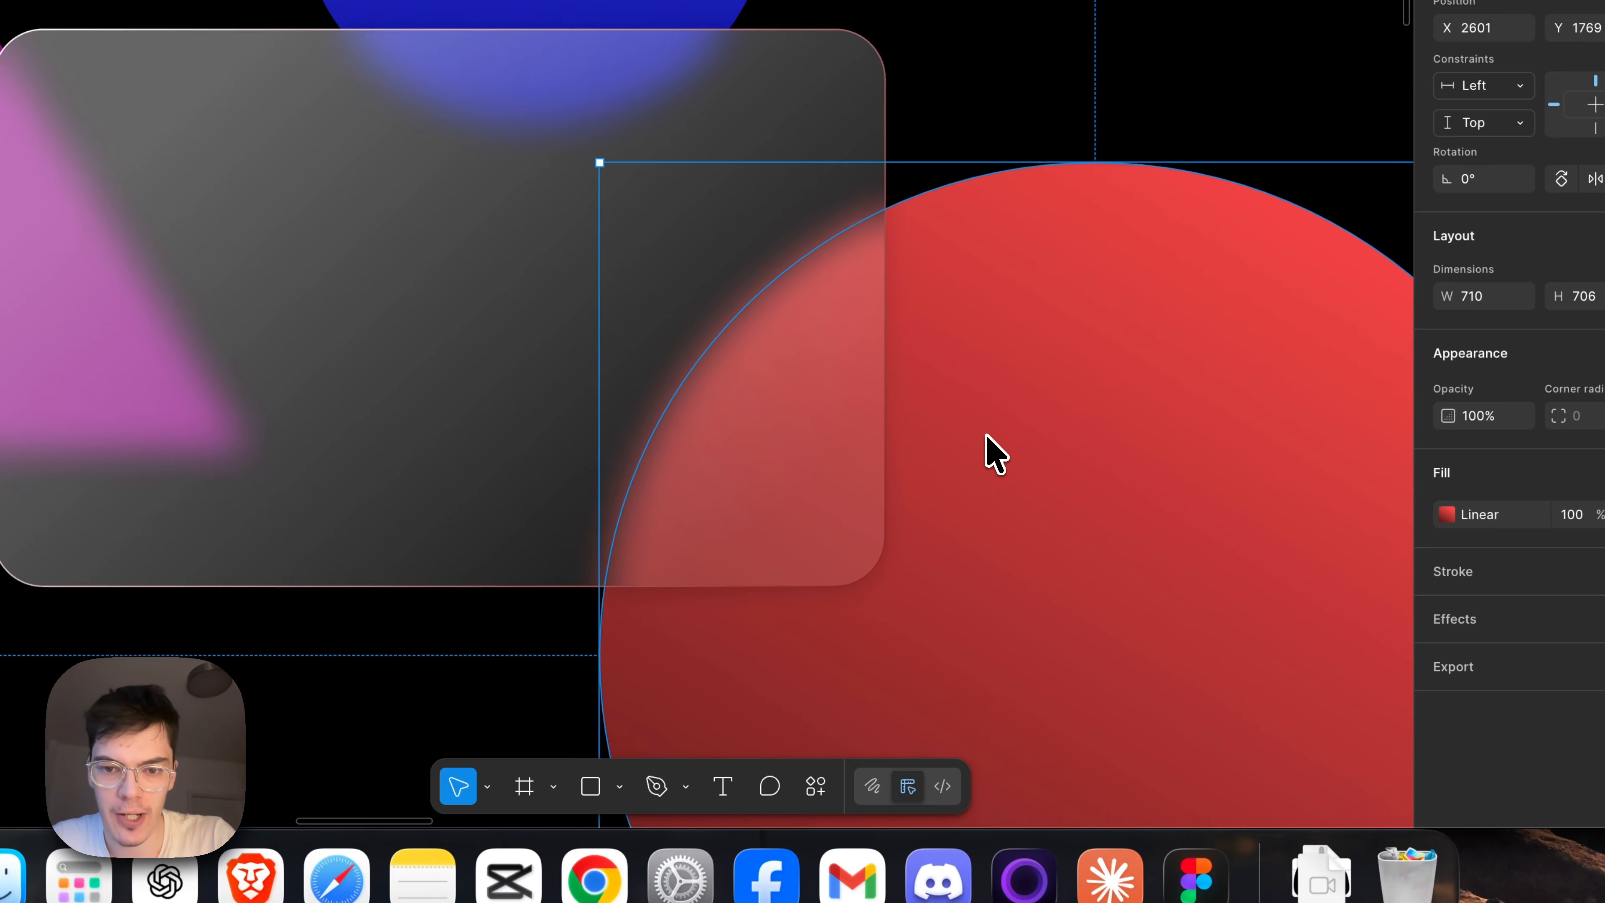
Add the text "My name" near the upper-left of the glass card.
left_click(1131, 228)
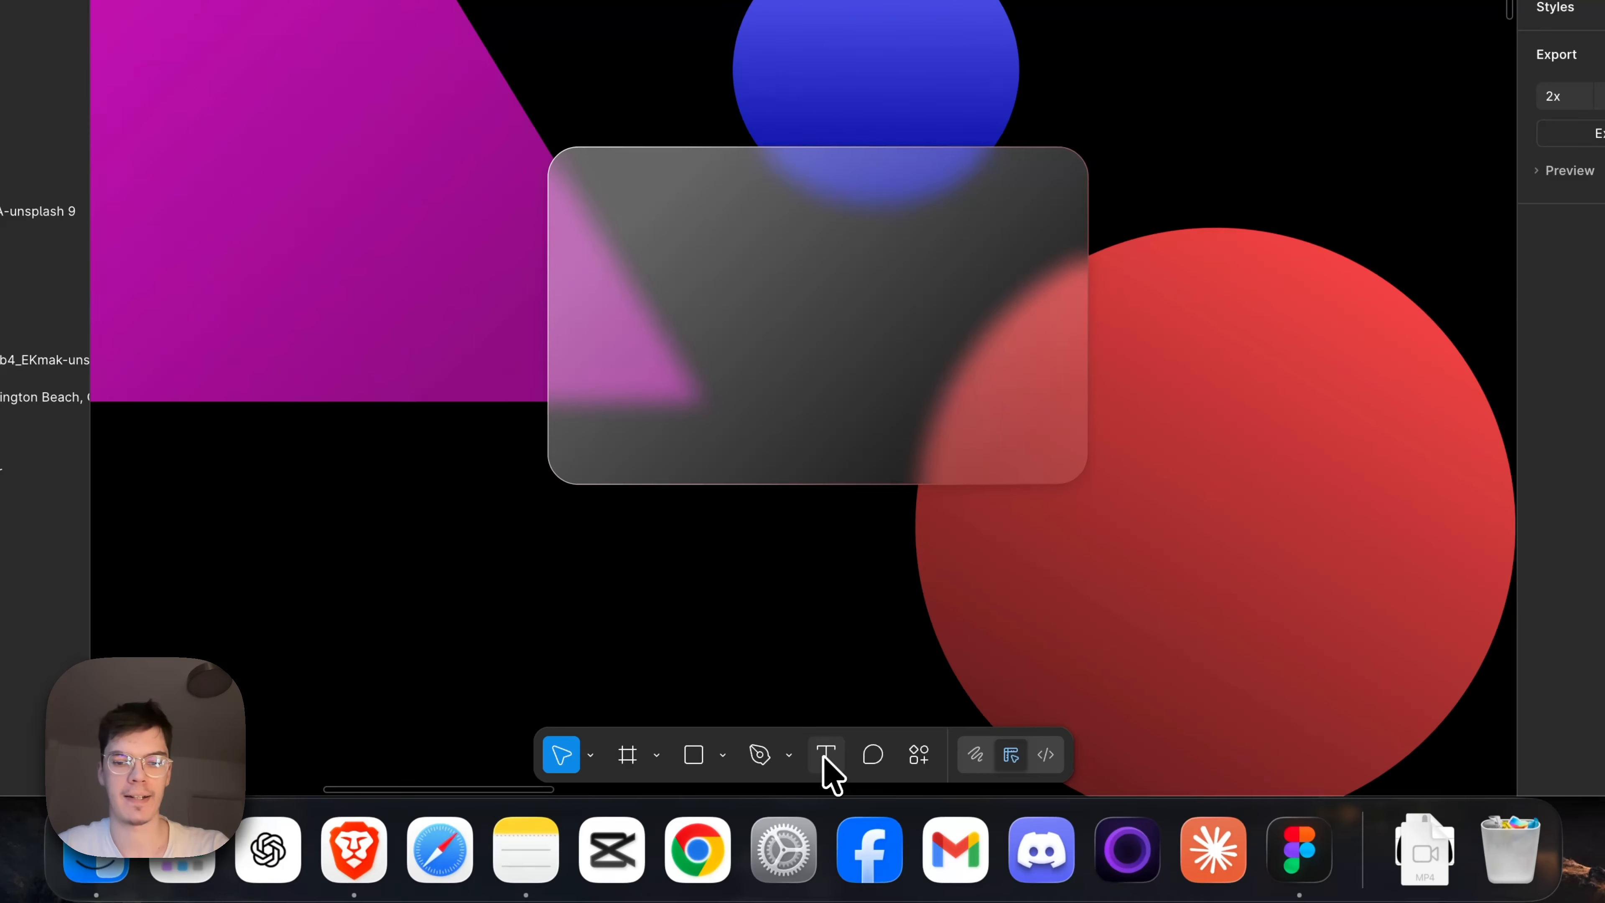
left_click(703, 829)
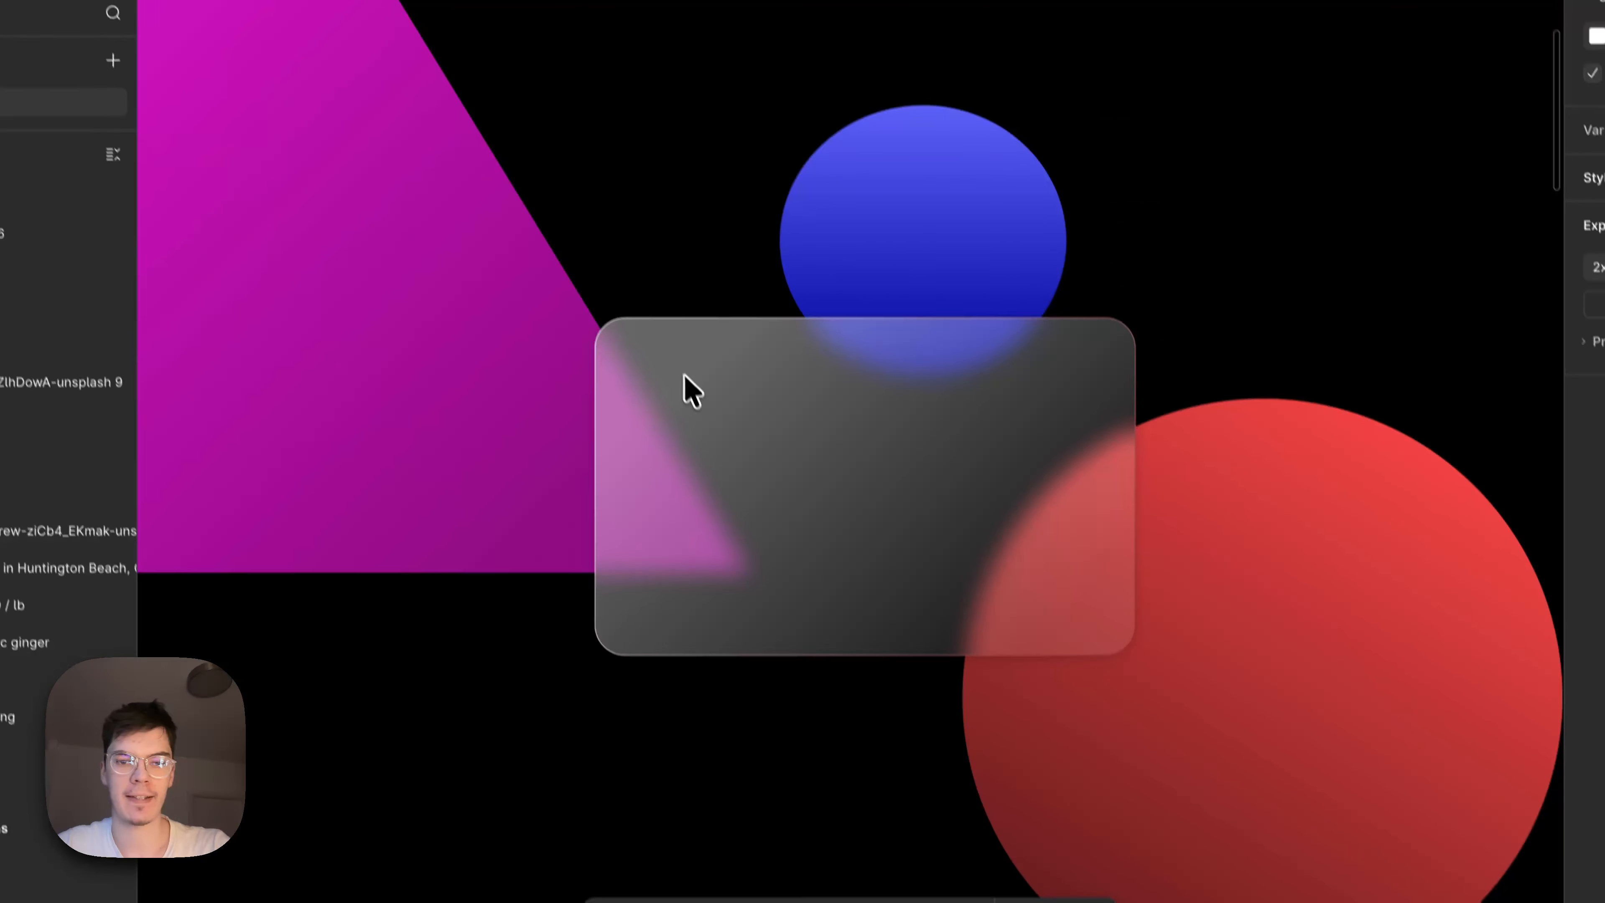
left_click(651, 307)
type("My nam")
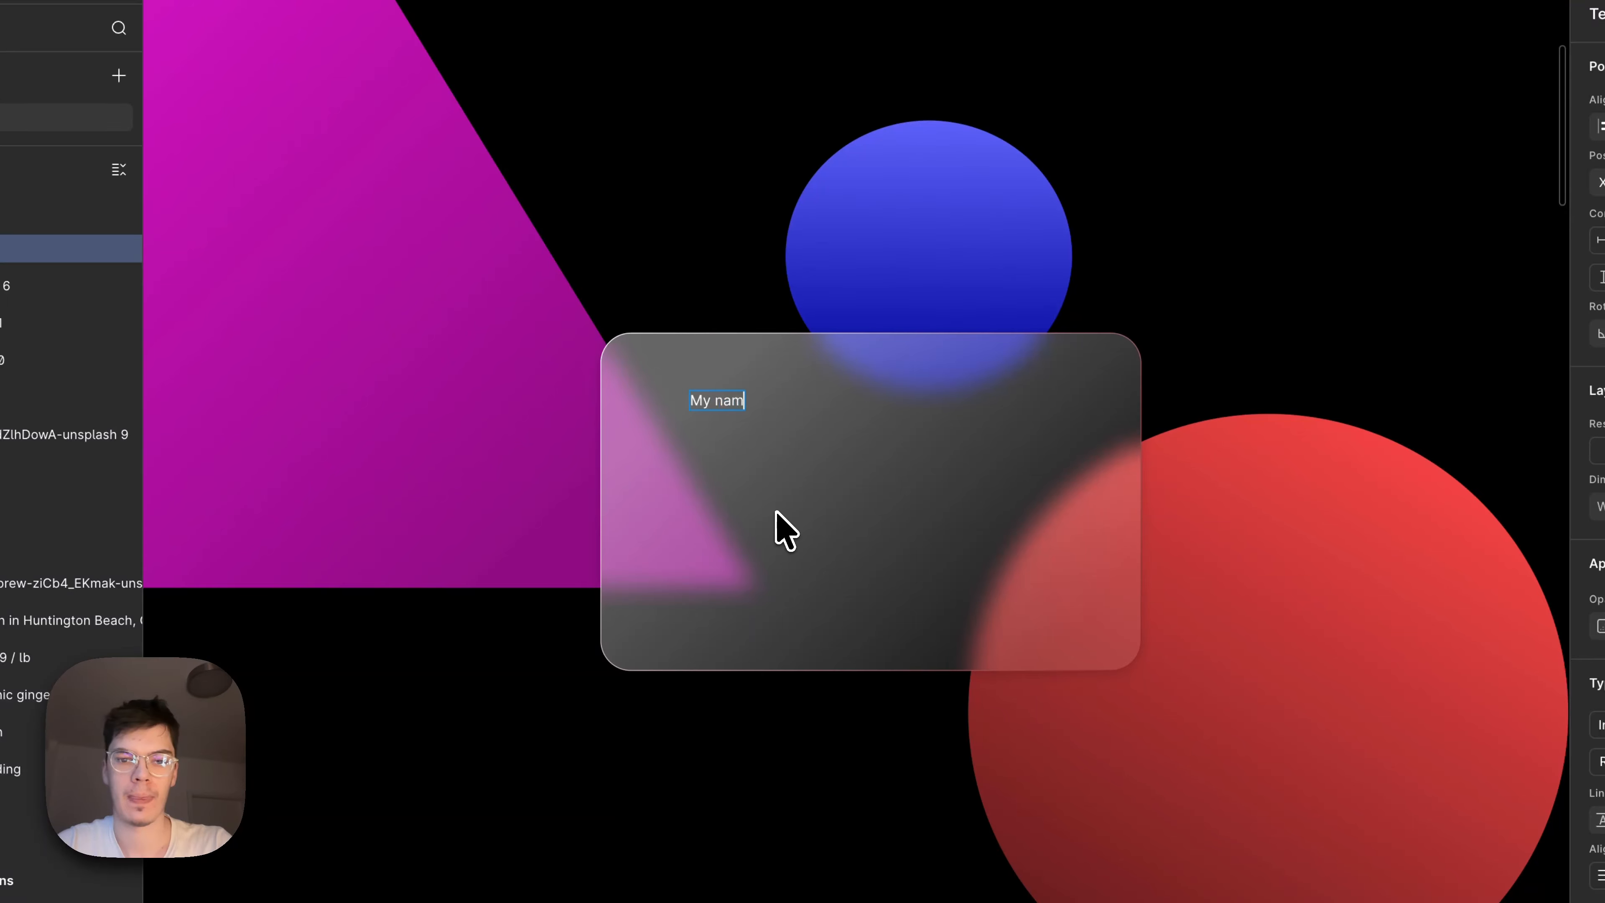
type("e")
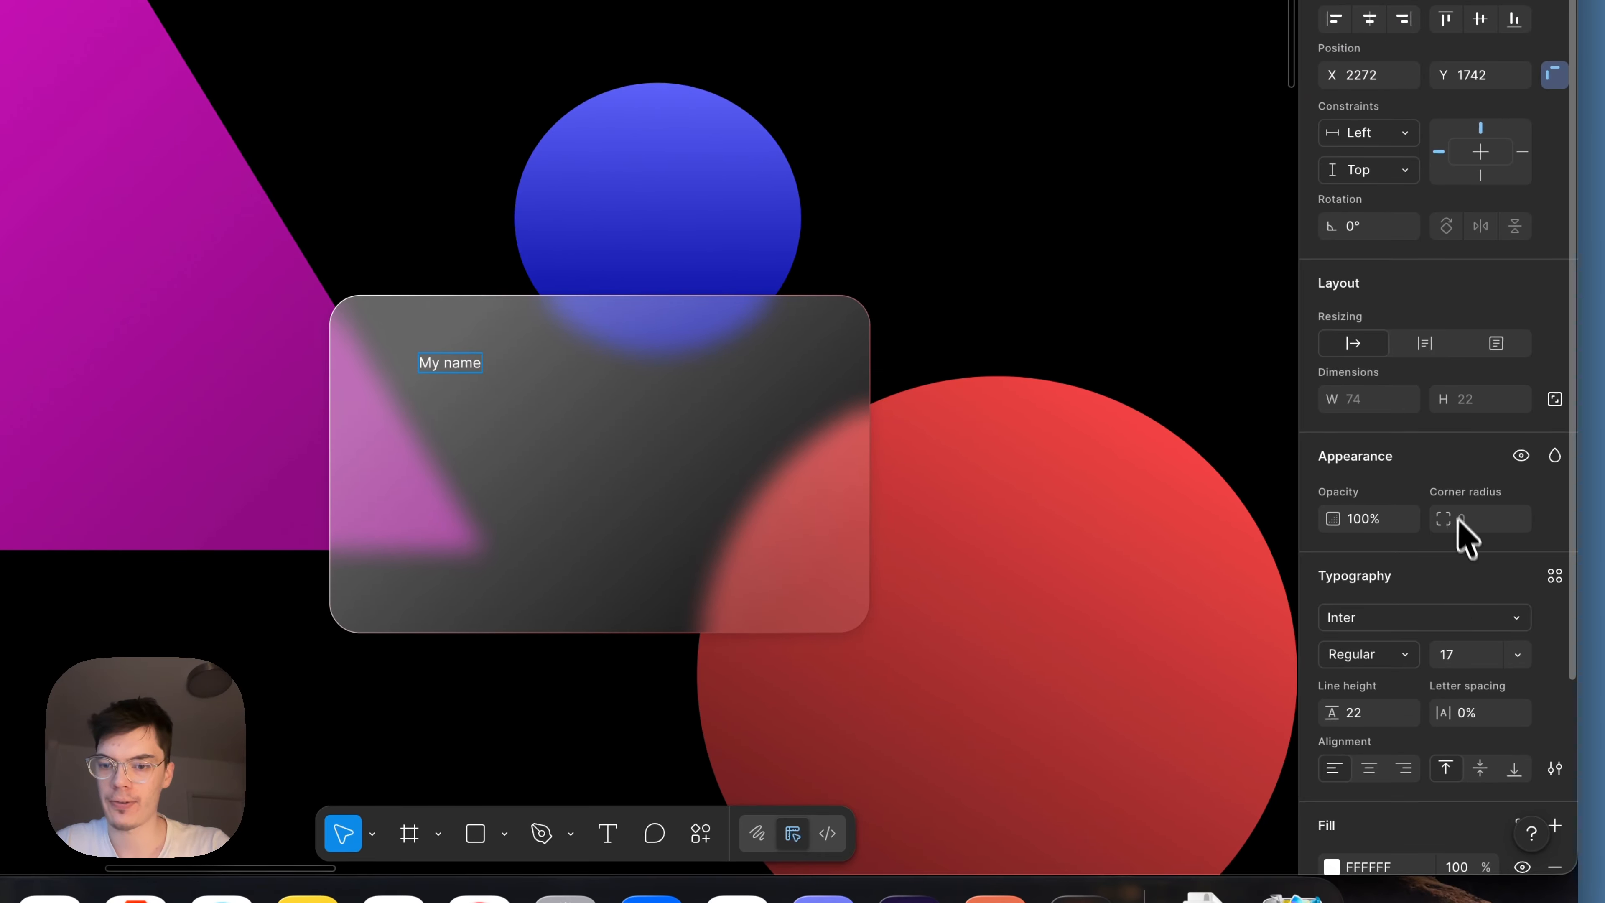
Change the card text's font to Idiqlat and its fill to light grey (DBDBDB).
left_click(1433, 619)
left_click(1131, 429)
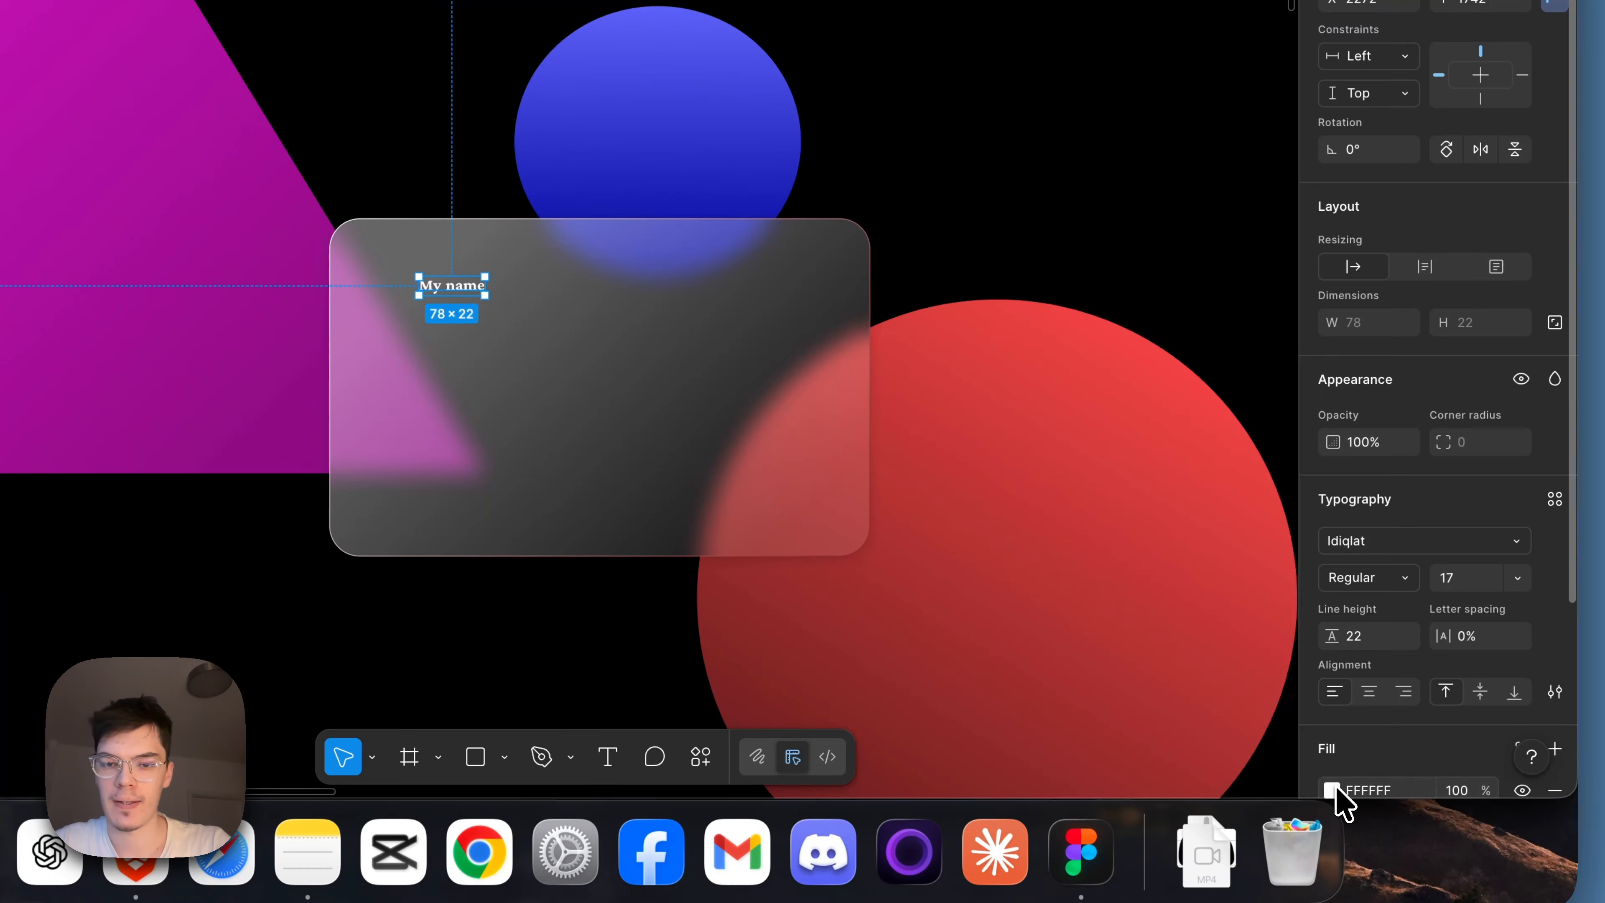
left_click(1332, 790)
left_click_drag(1047, 292, 1032, 306)
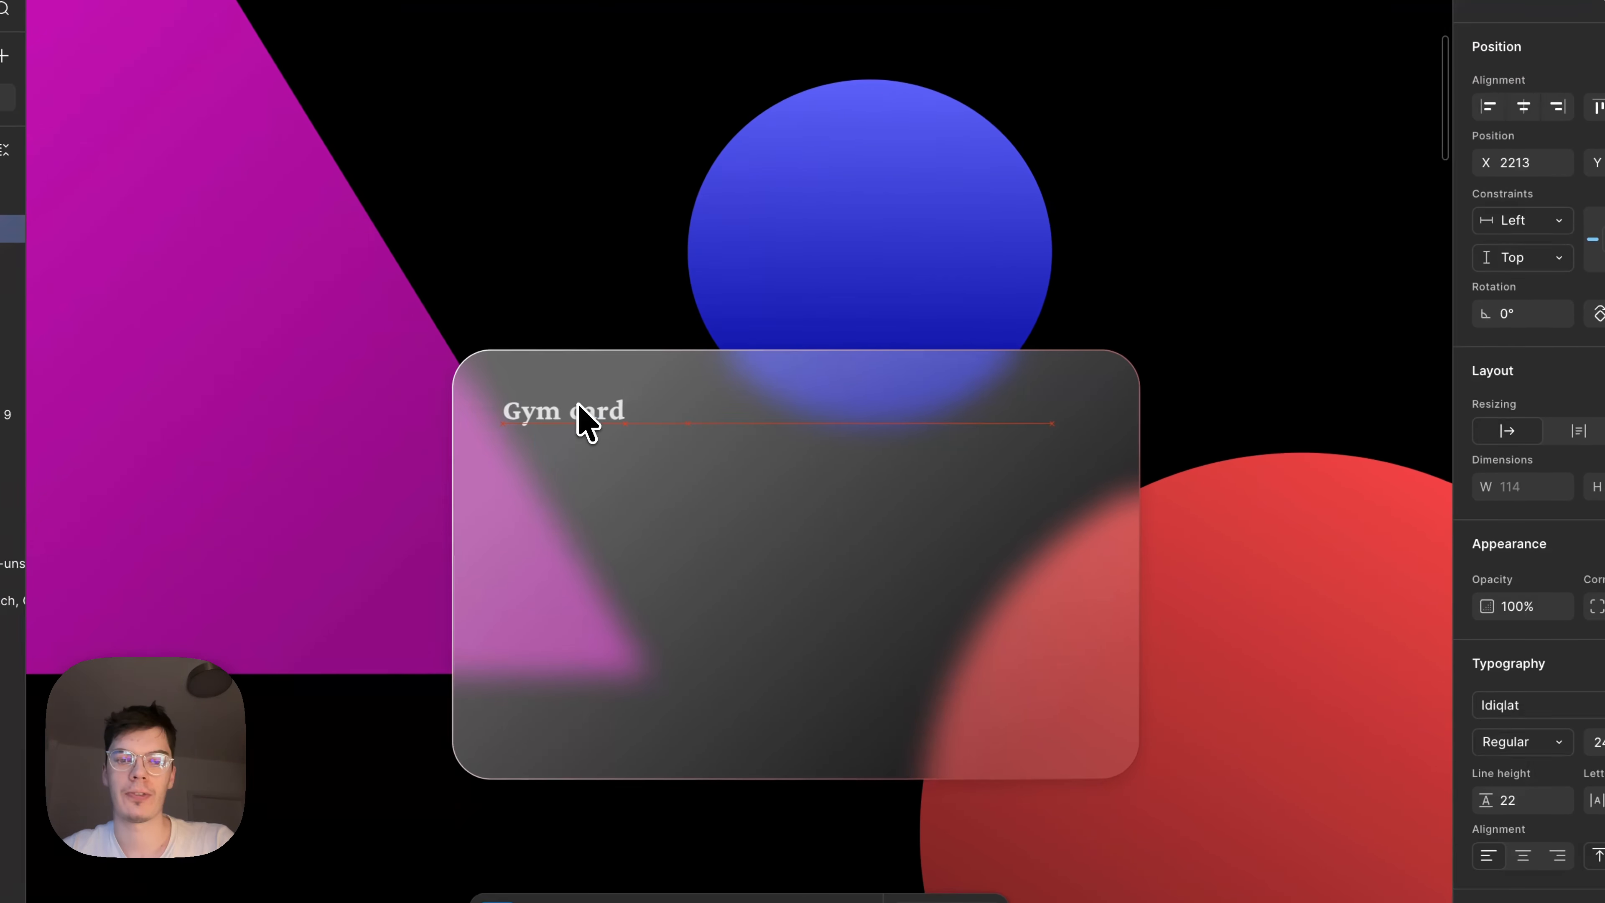
Change the card text to "Gym card" at font size 24 and place it close to the card's upper-left corner.
left_click(584, 419)
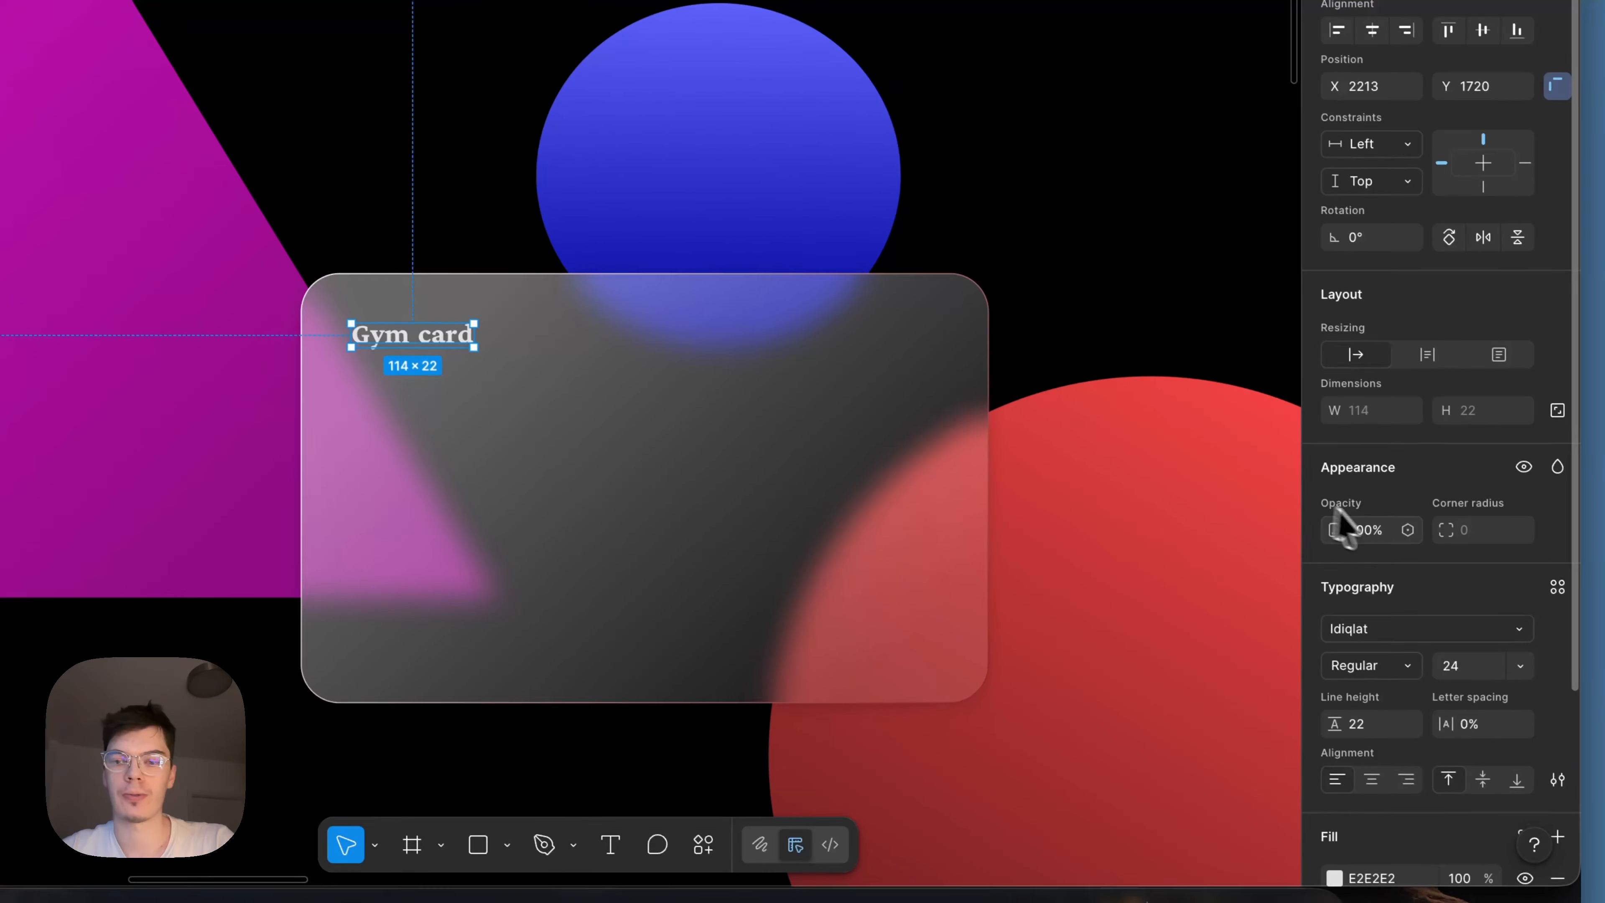
left_click_drag(1339, 526, 1339, 529)
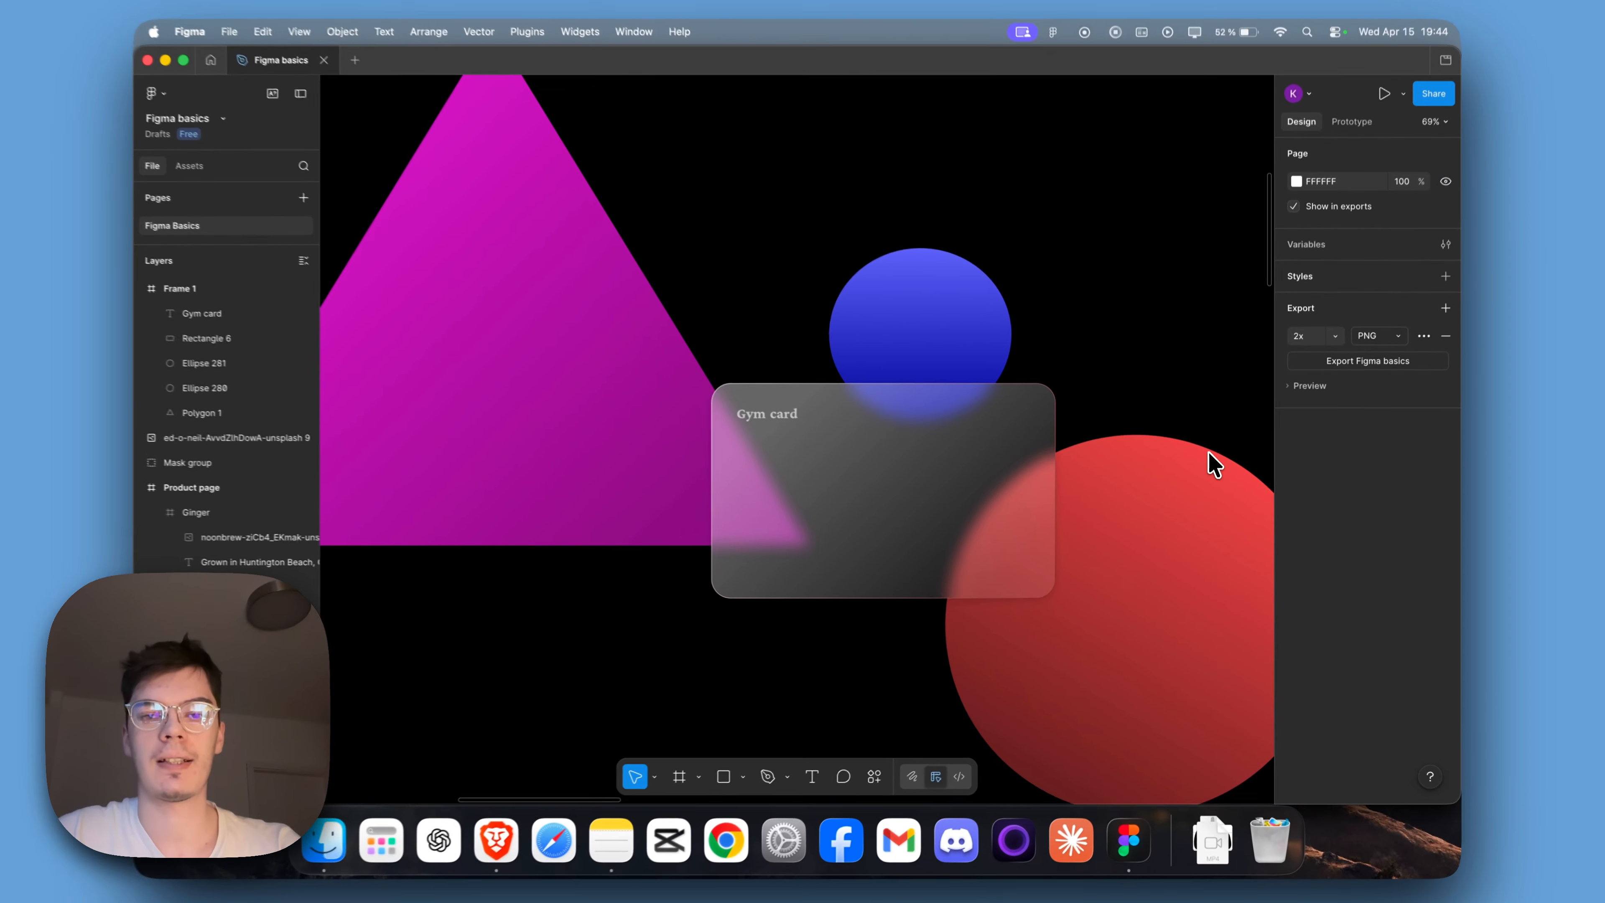
scroll(1205, 357, "down", 2)
scroll(1206, 357, "right", 3)
scroll(1212, 466, "right", 2)
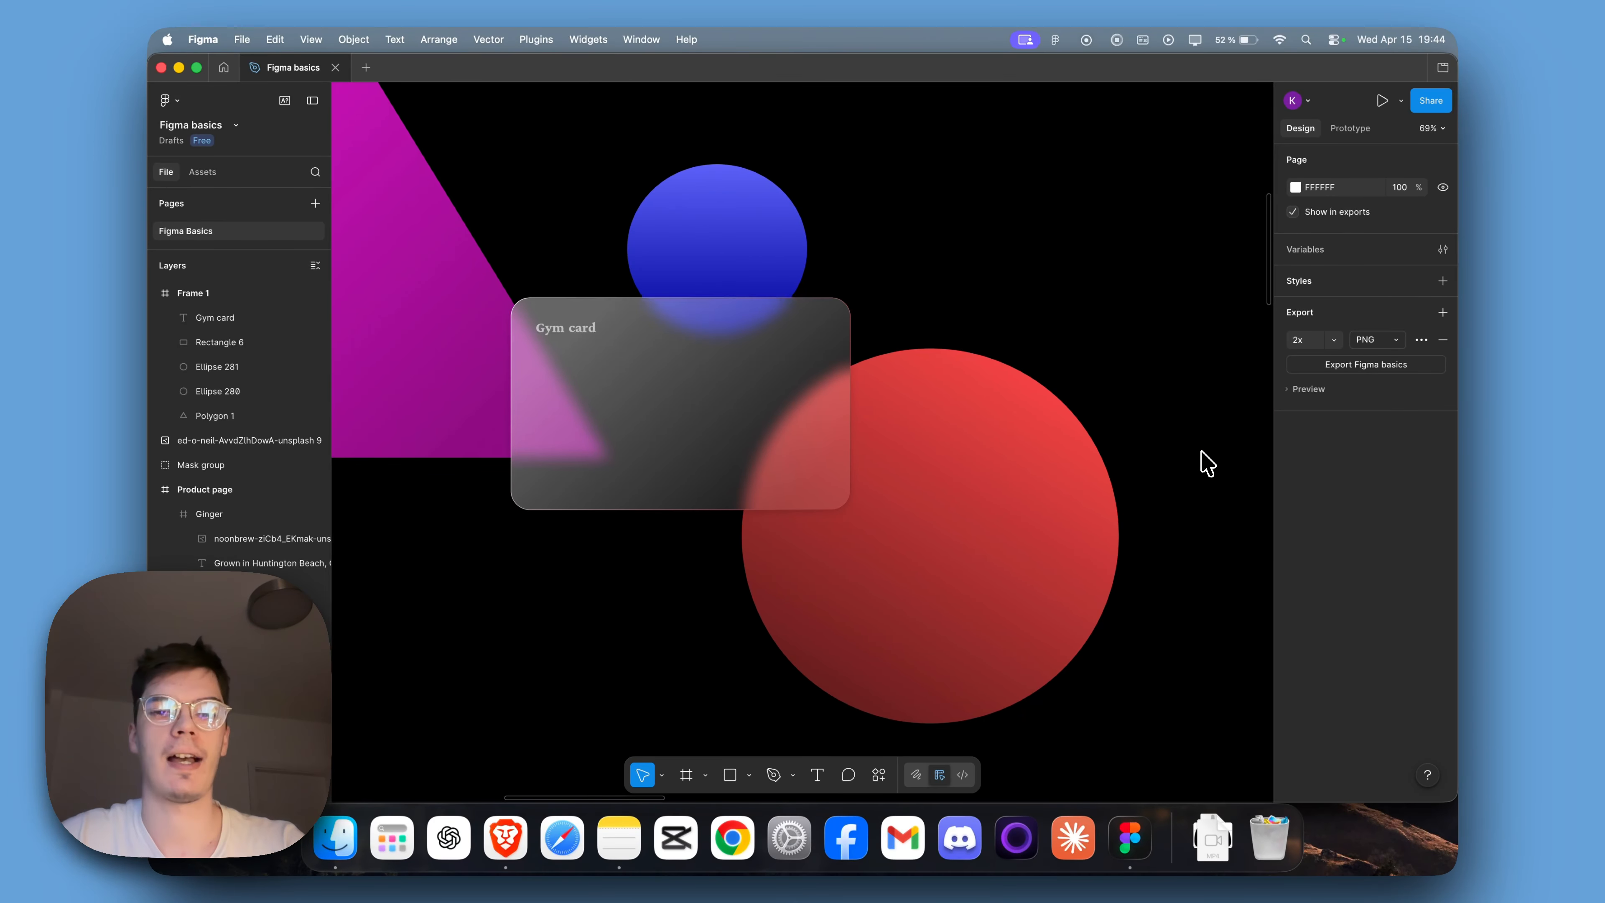
scroll(1203, 464, "up", 2)
scroll(1203, 463, "left", 3)
scroll(1206, 464, "down", 1)
scroll(1206, 463, "up", 1)
scroll(1137, 436, "down", 2)
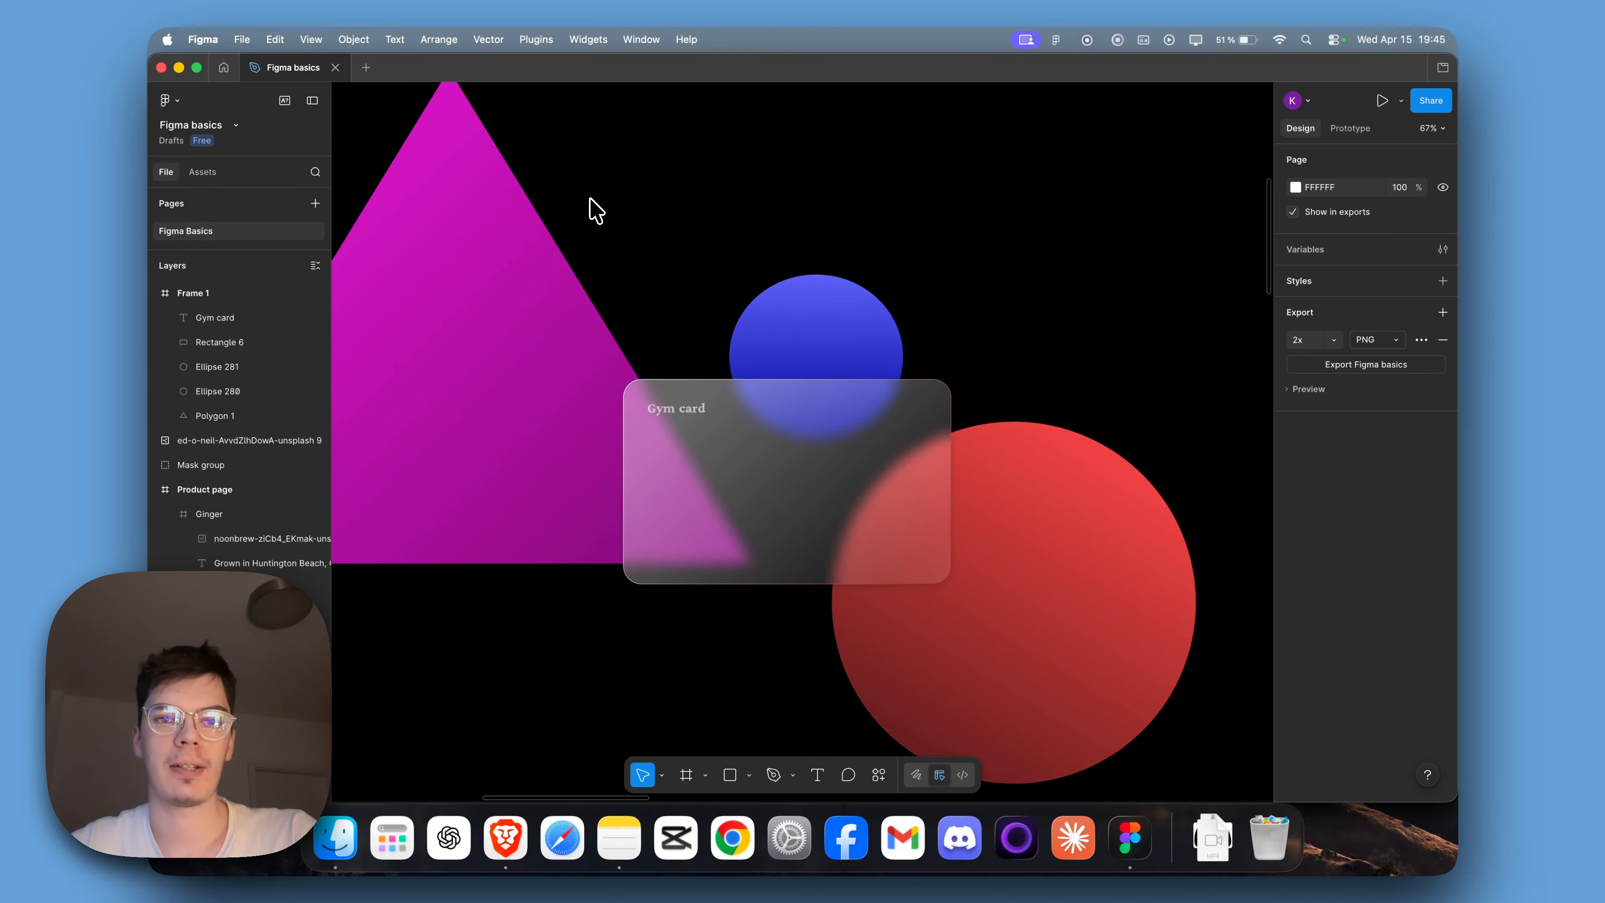
scroll(796, 341, "right", 2)
Search the plugins for "noise" and run the Noise plugin.
key("super+k")
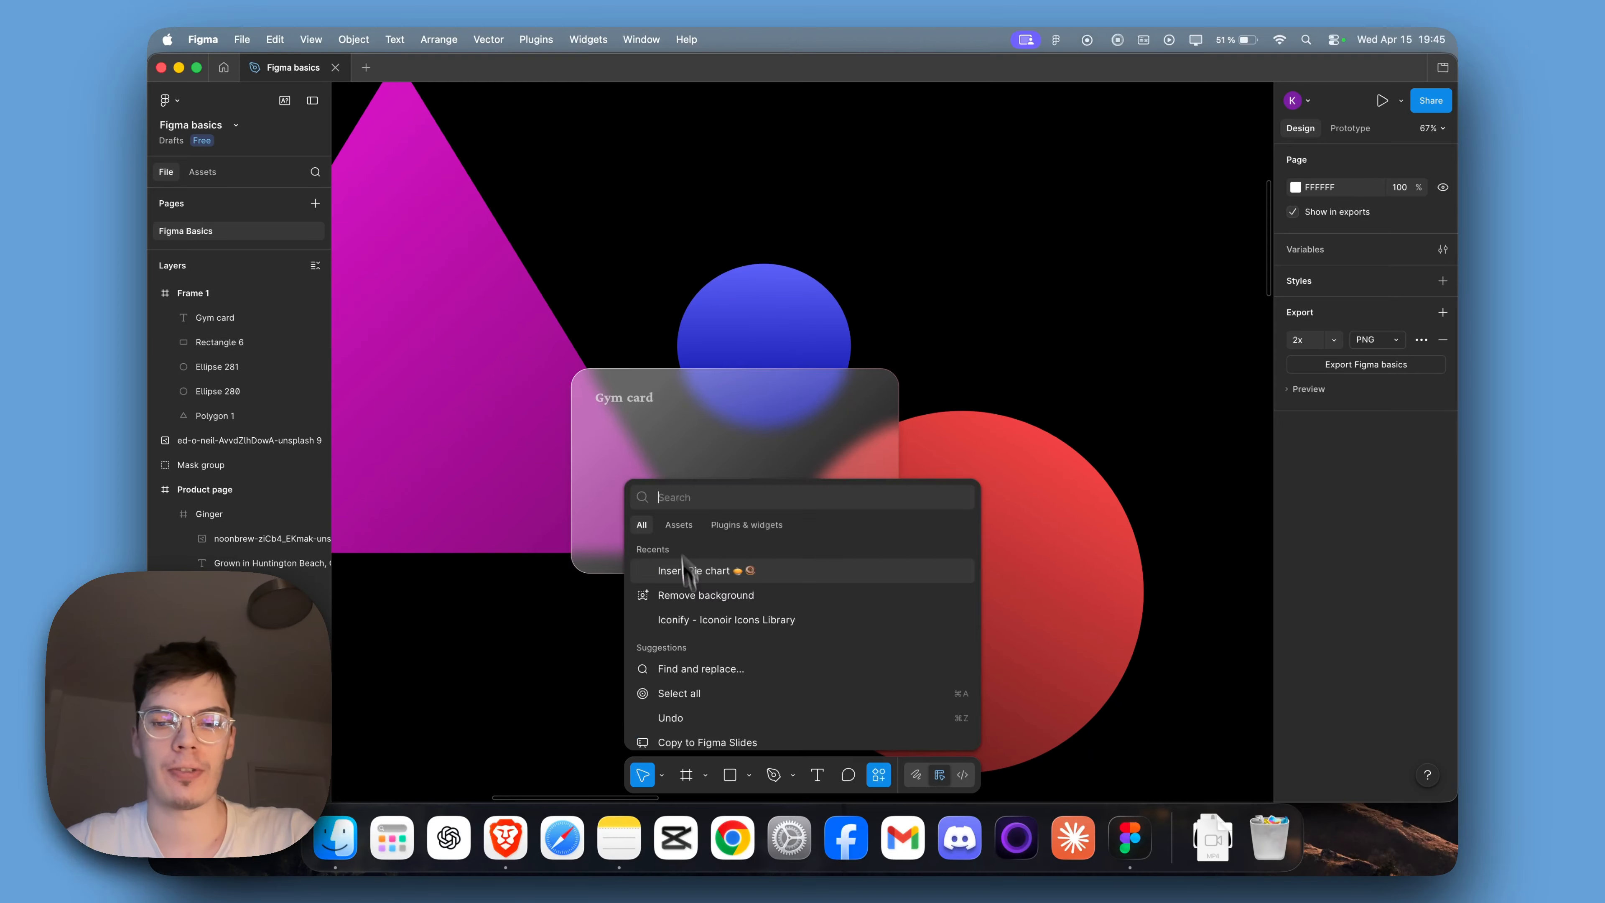
left_click(733, 524)
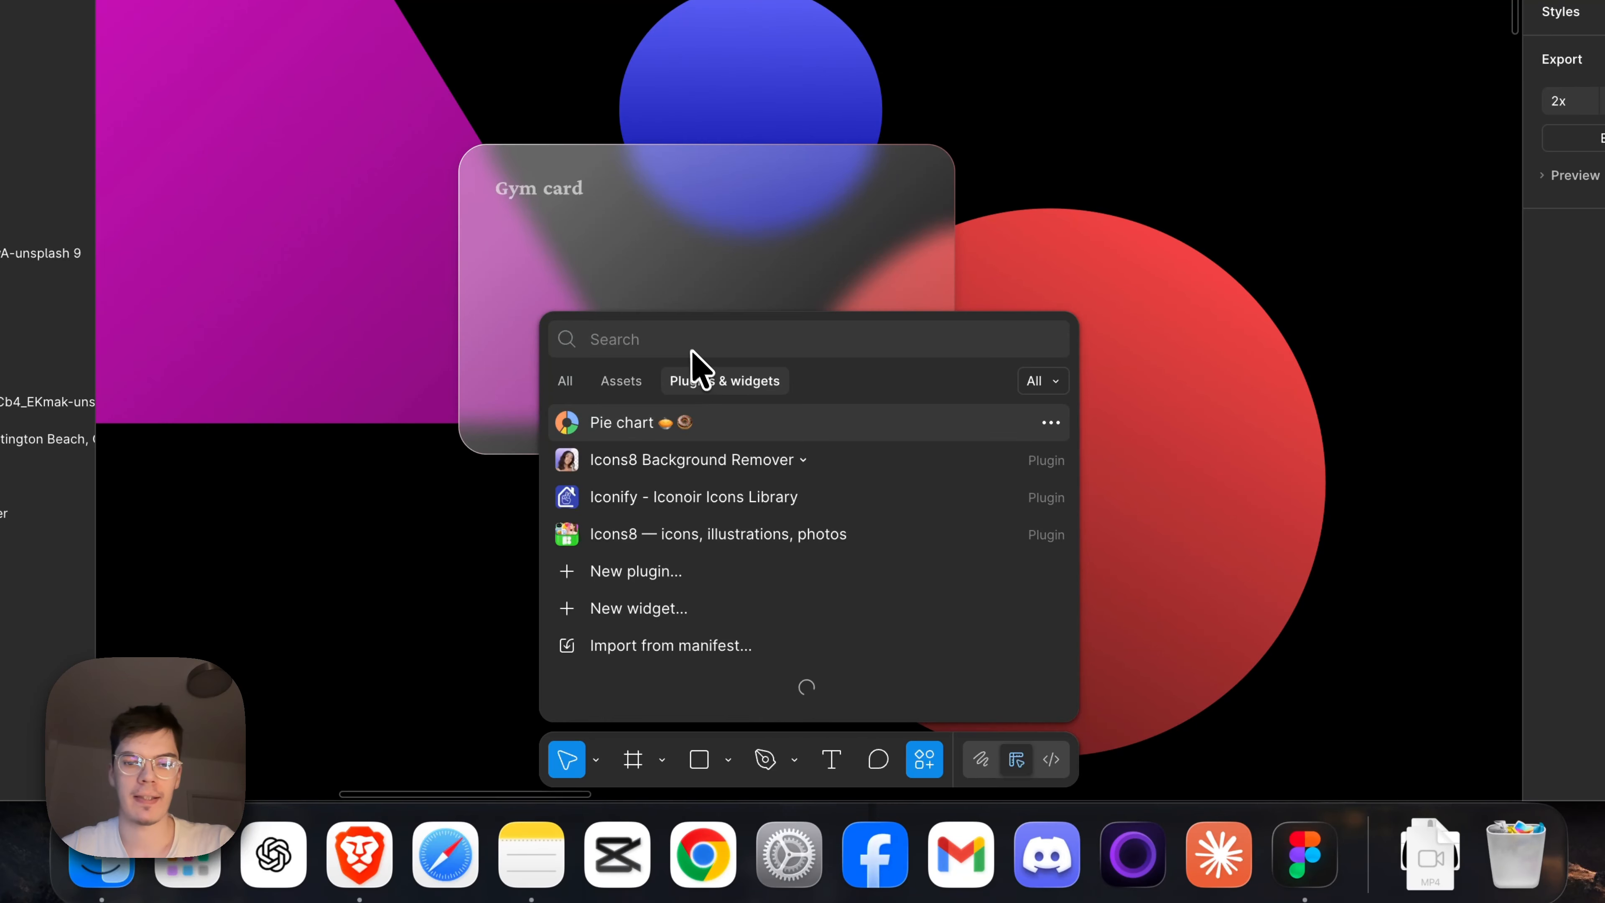
type("noise")
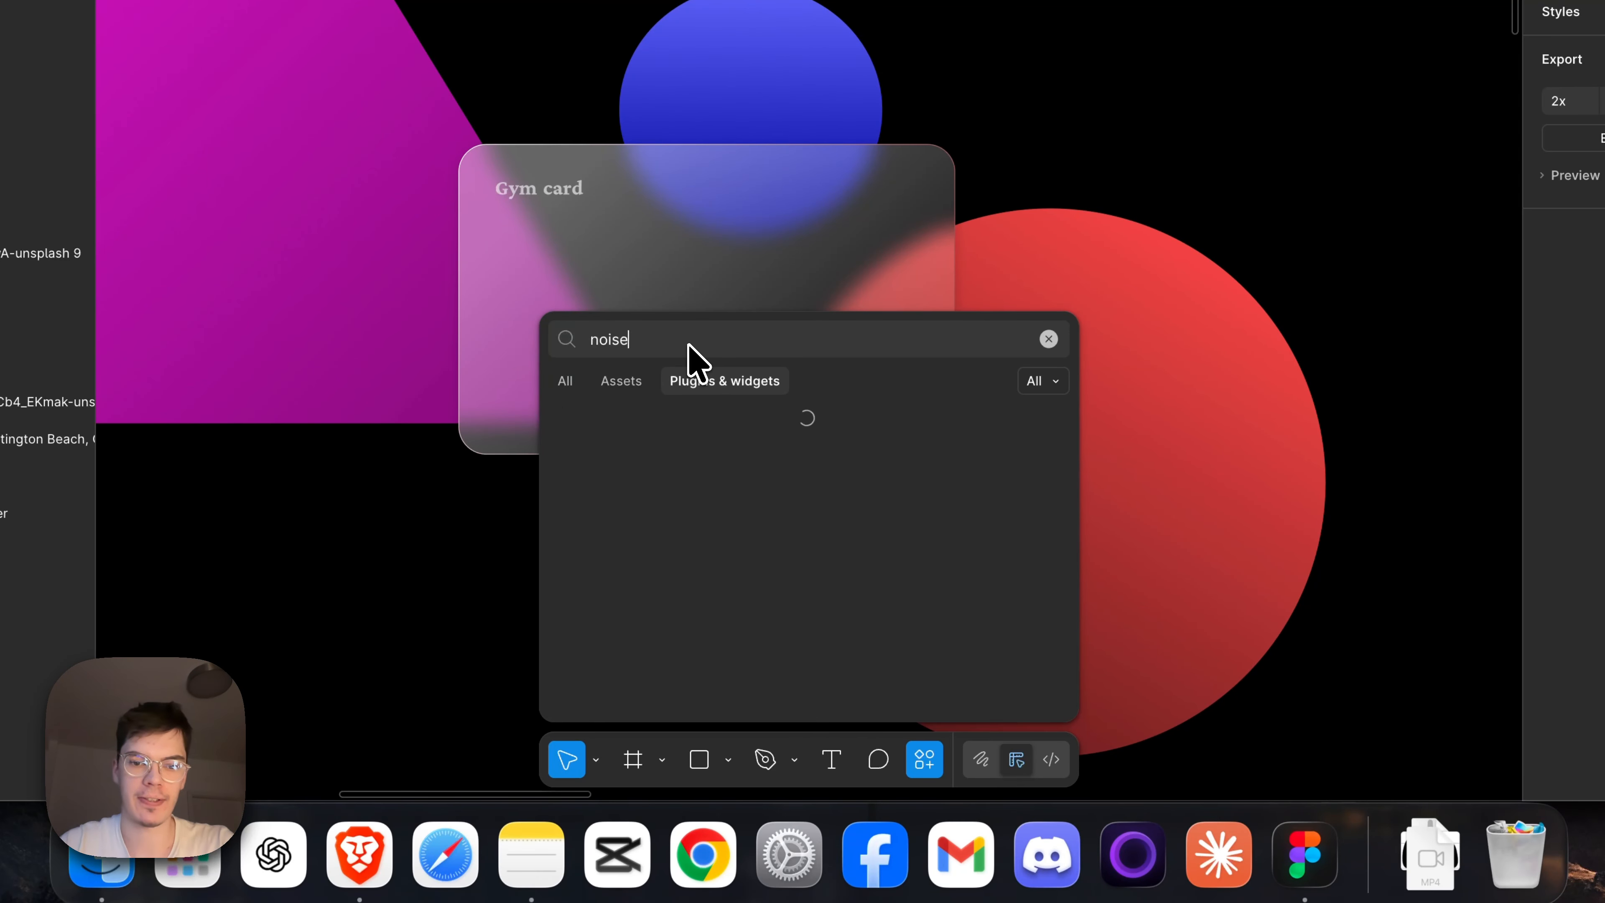
left_click(647, 465)
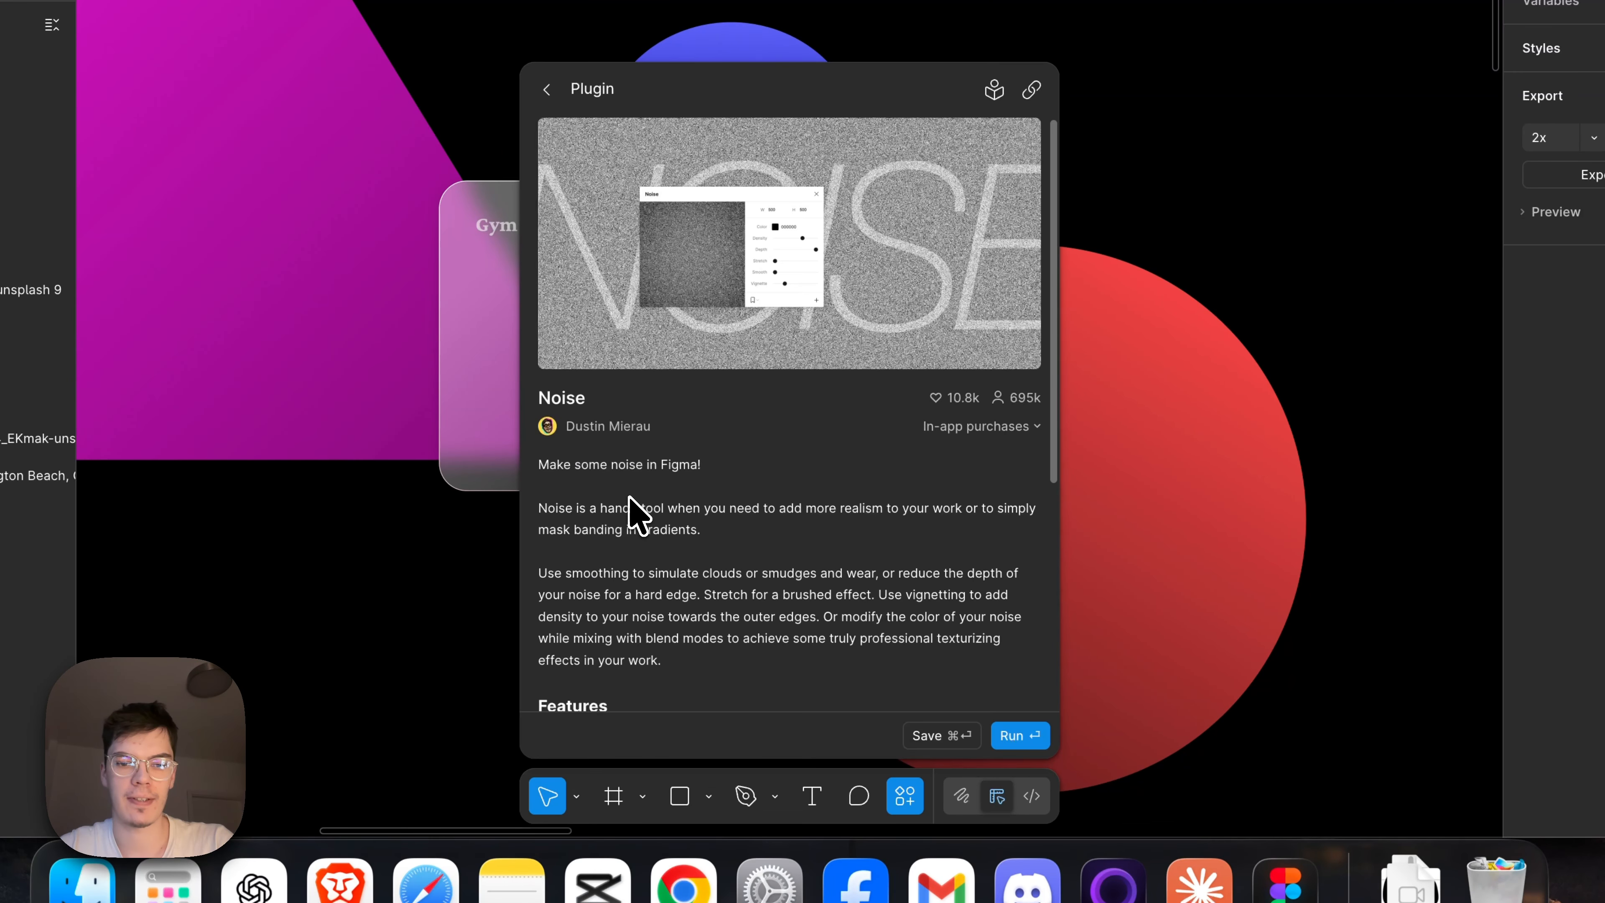
left_click(1028, 738)
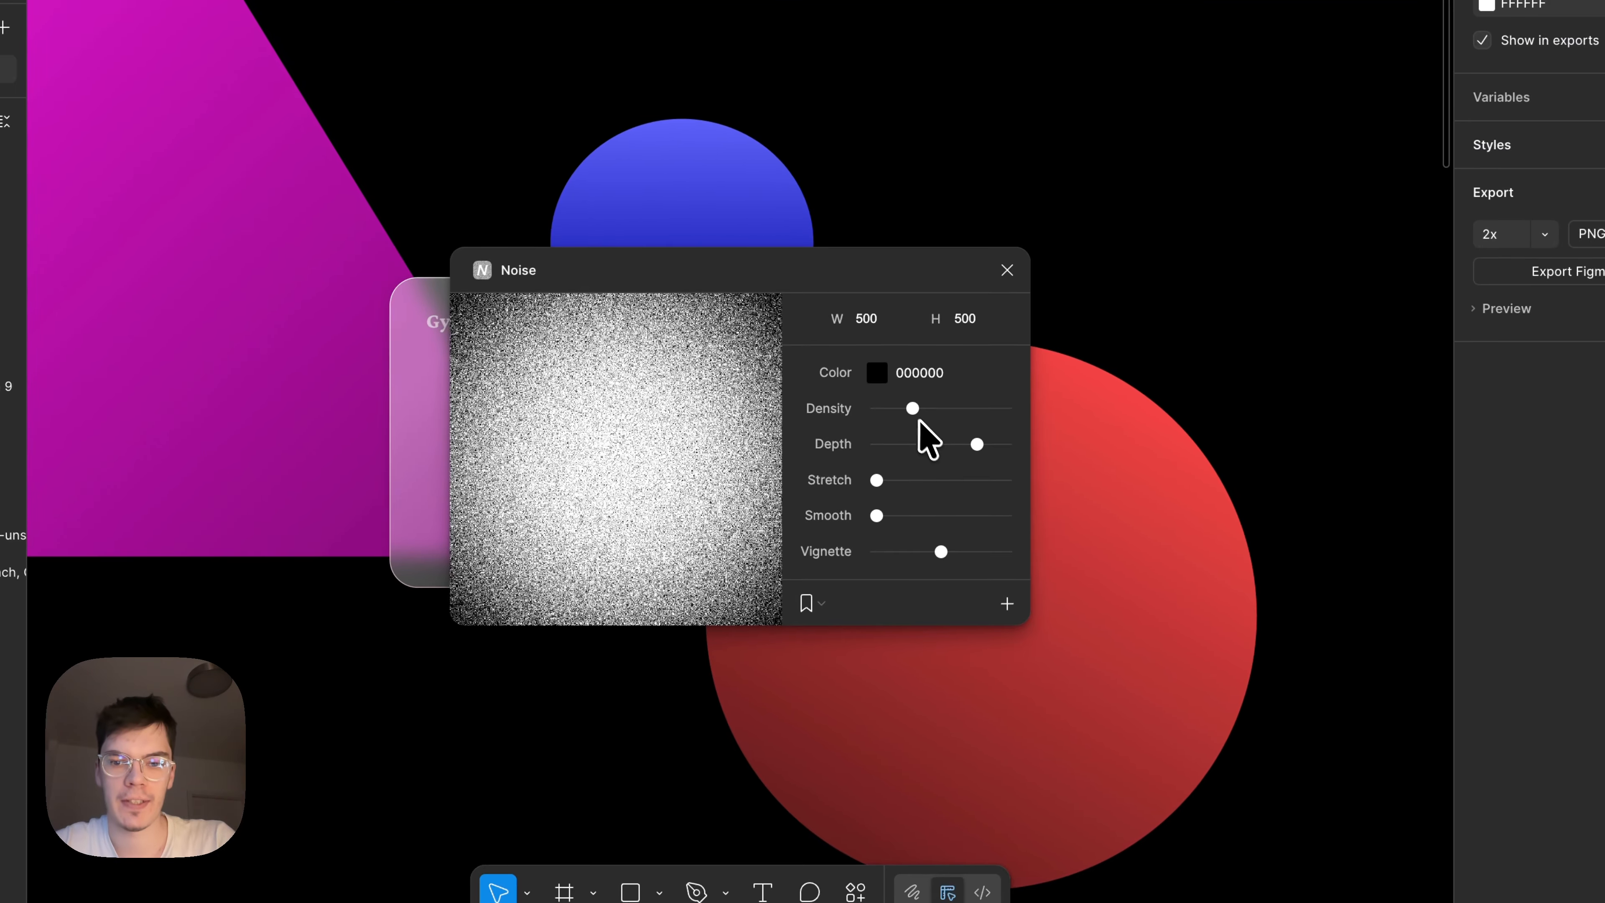
Generate a 500 × 500 noise image in white (FFFFFF) with a raised density and add it to the canvas.
left_click_drag(913, 410, 860, 364)
left_click(877, 374)
left_click(862, 364)
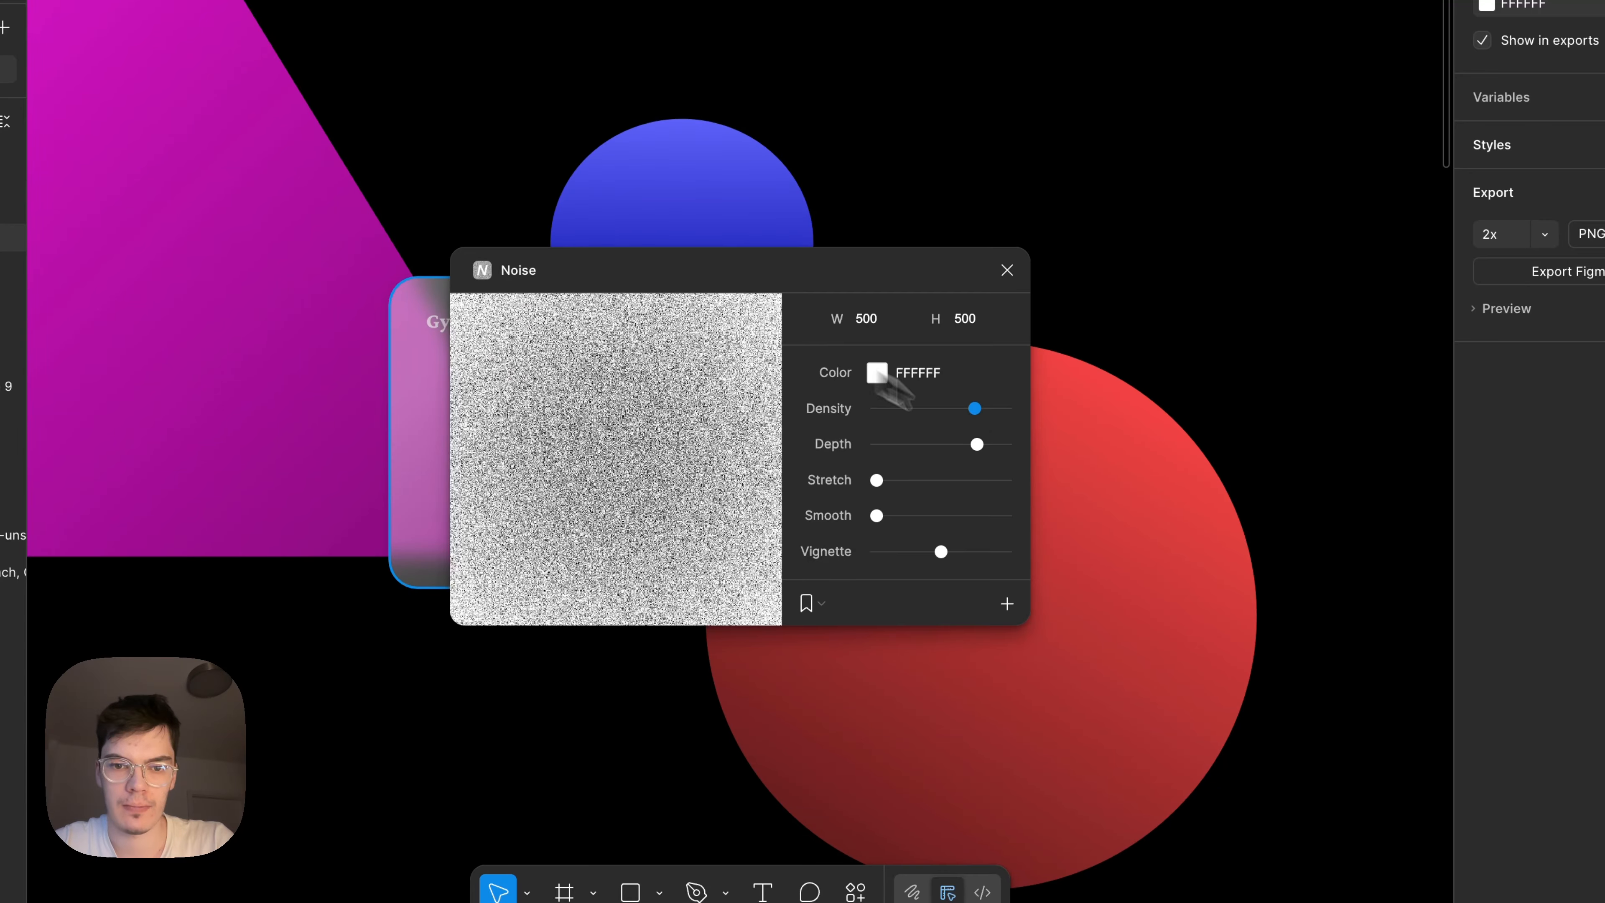
left_click_drag(974, 411, 970, 412)
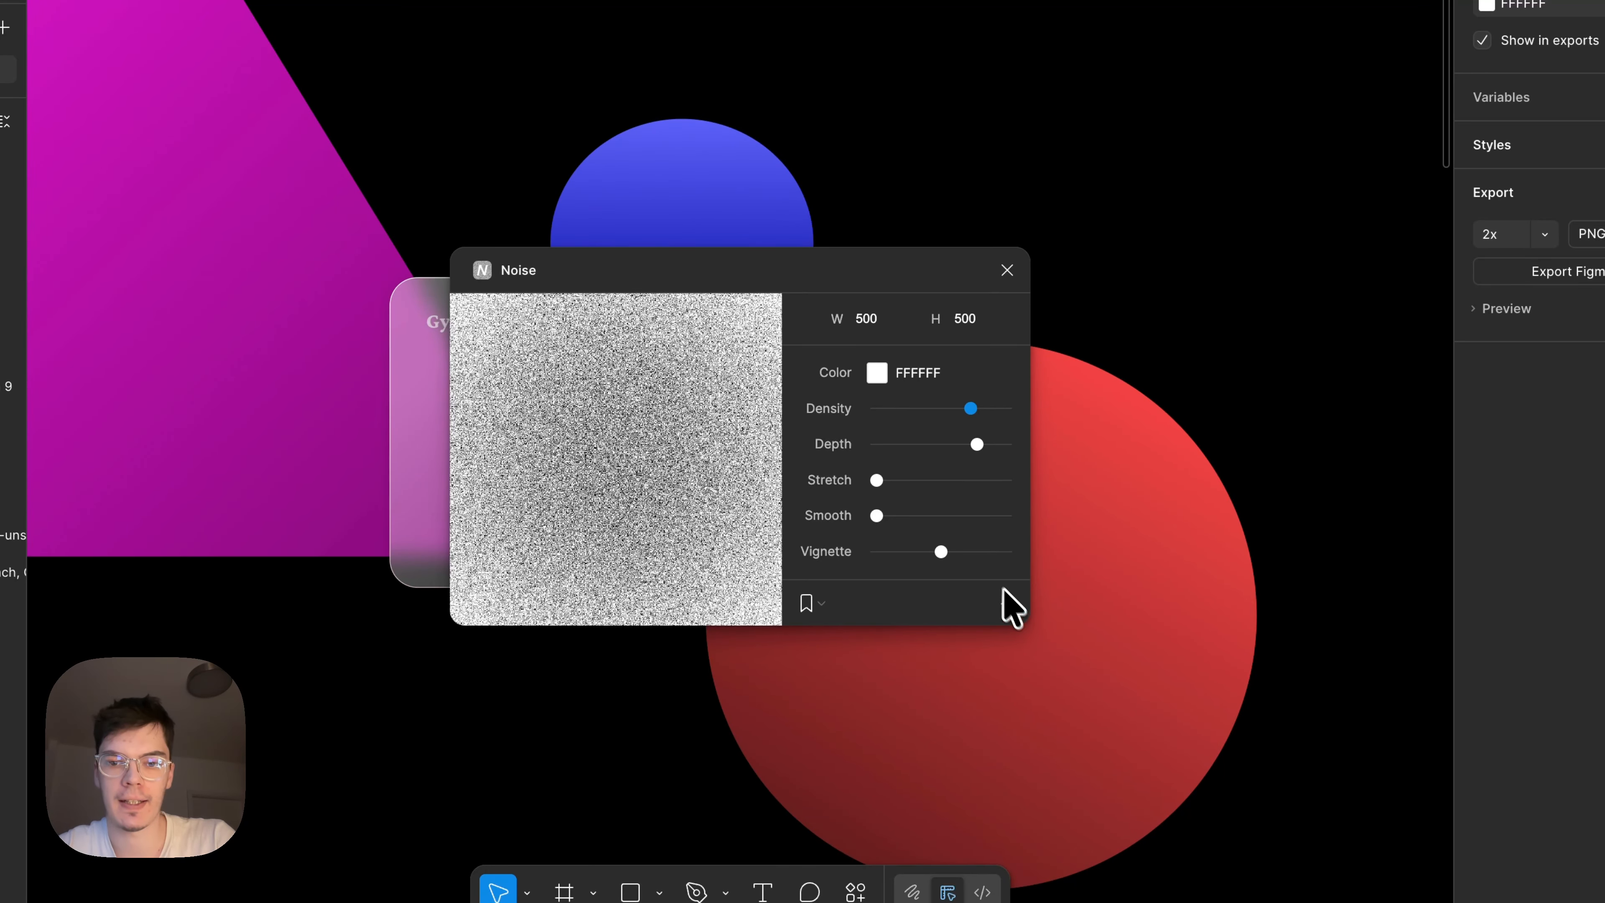
left_click(1007, 604)
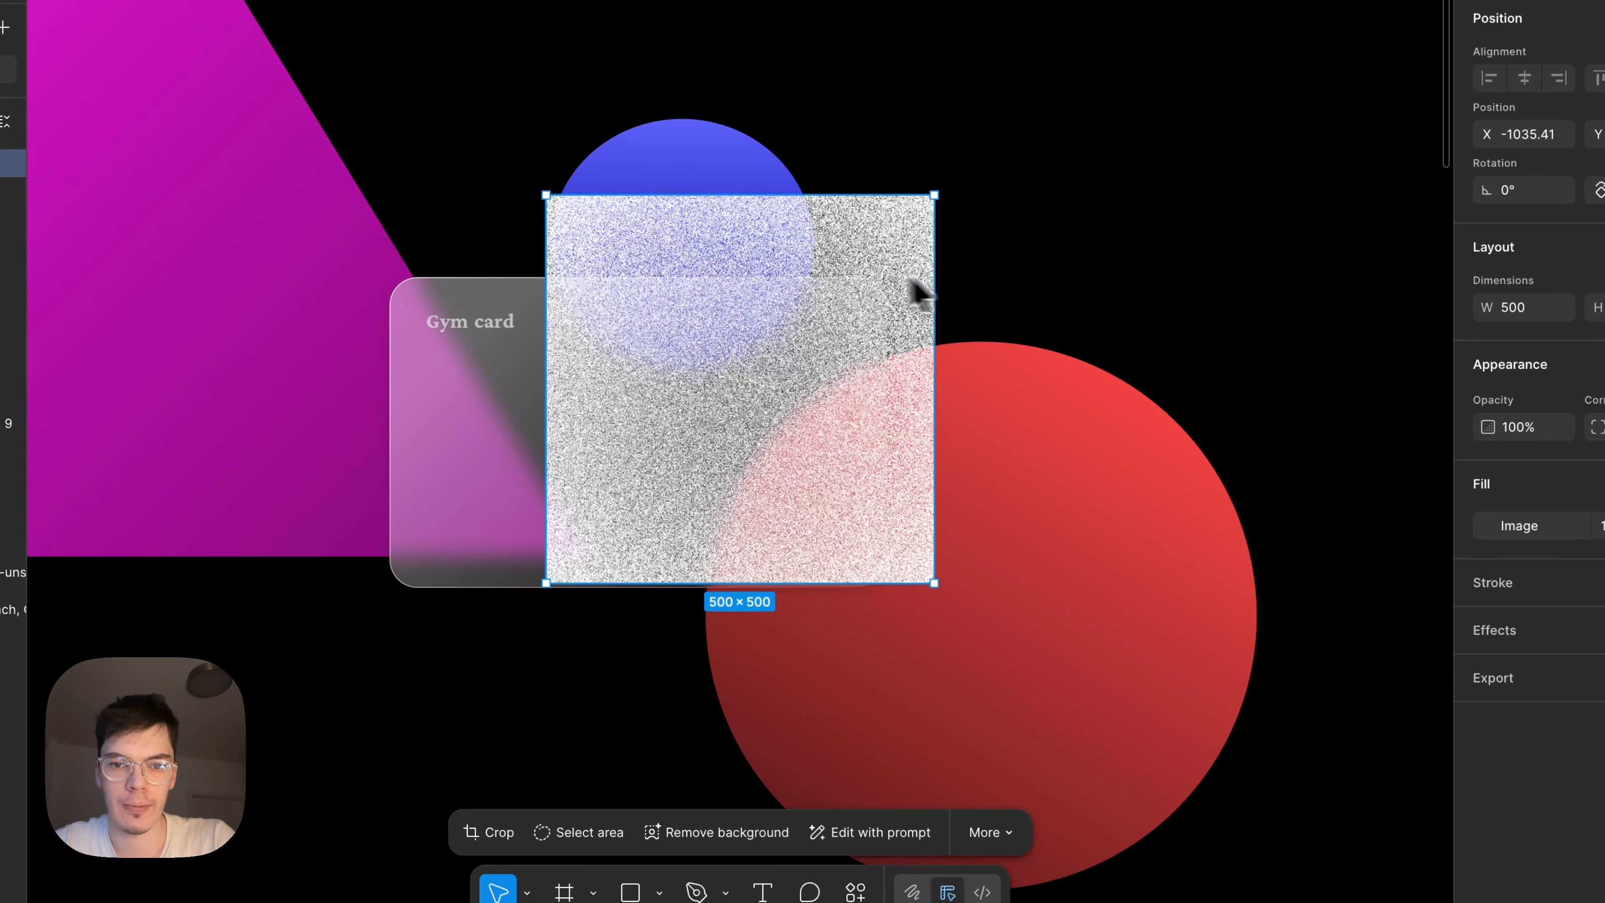
Fit the noise image exactly over the glass card at 639 × 398 with a corner radius of 37.
left_click_drag(914, 294, 715, 333)
left_click_drag(414, 439, 394, 460)
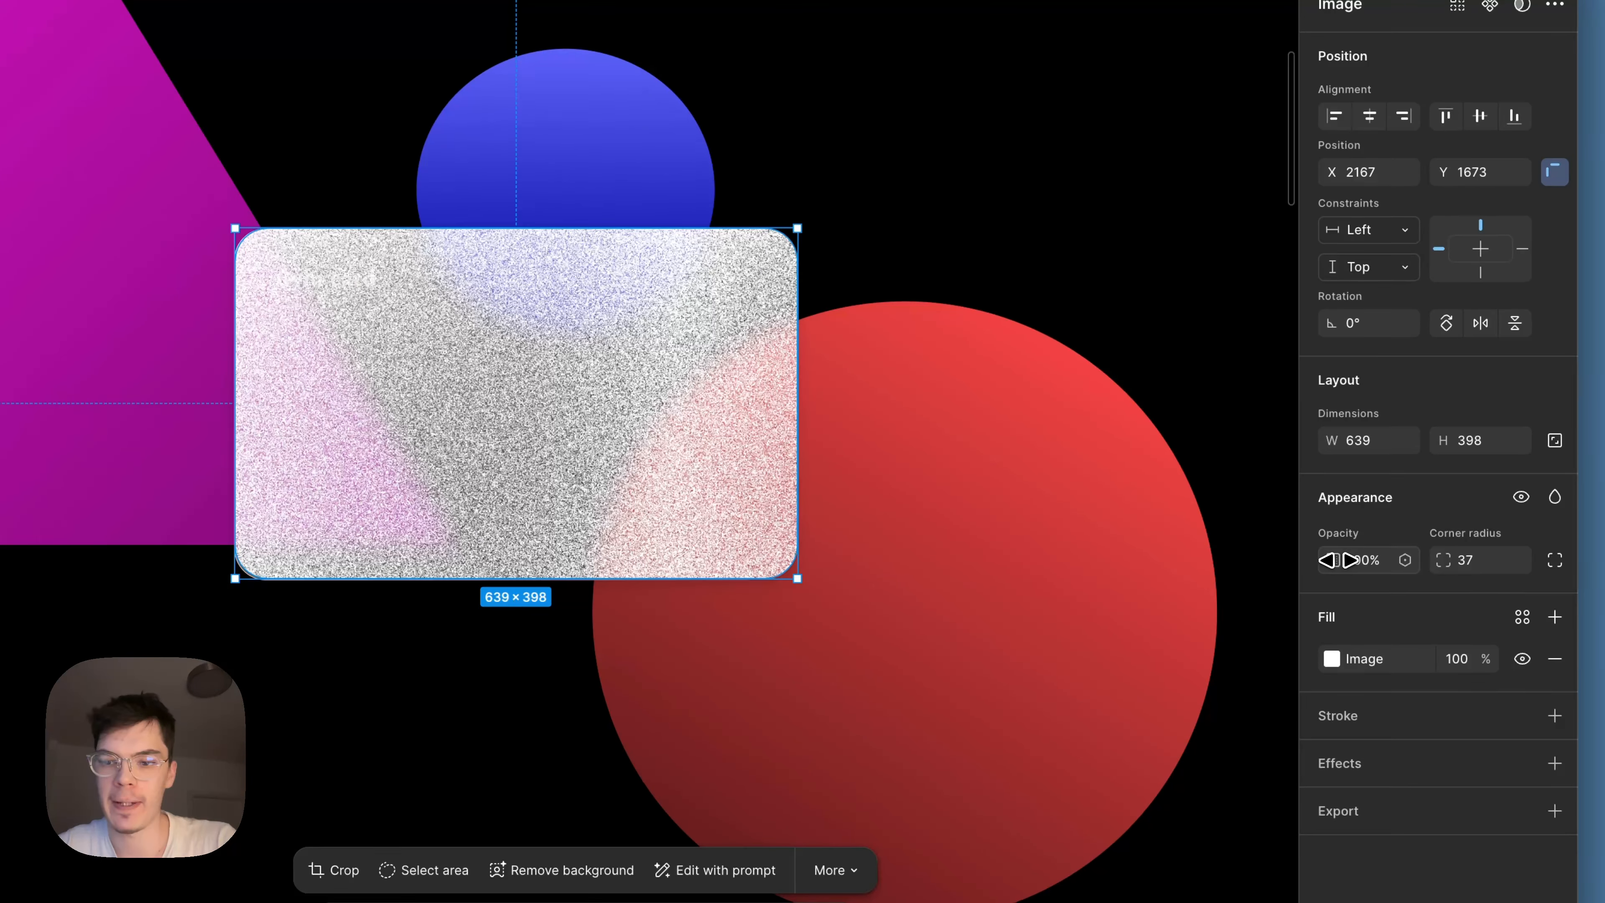
Lower the noise image's opacity to a very faint texture and move the "Gym card" text above it in the layer order.
left_click_drag(1333, 559, 1073, 592)
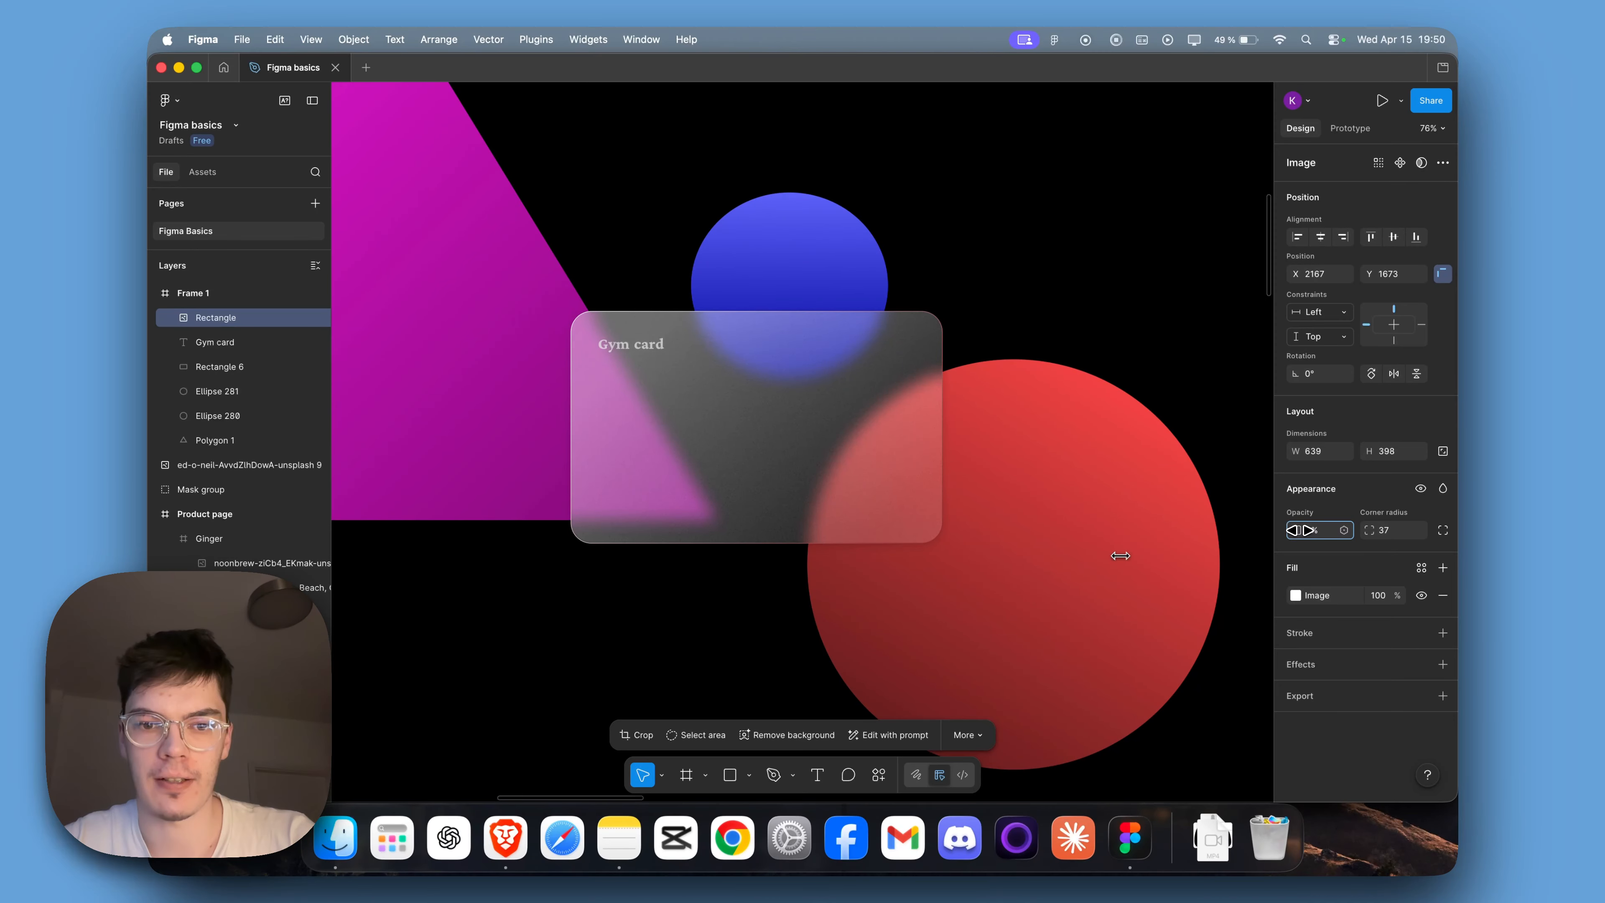
left_click_drag(1120, 556, 1122, 556)
left_click_drag(215, 342, 226, 312)
left_click(963, 296)
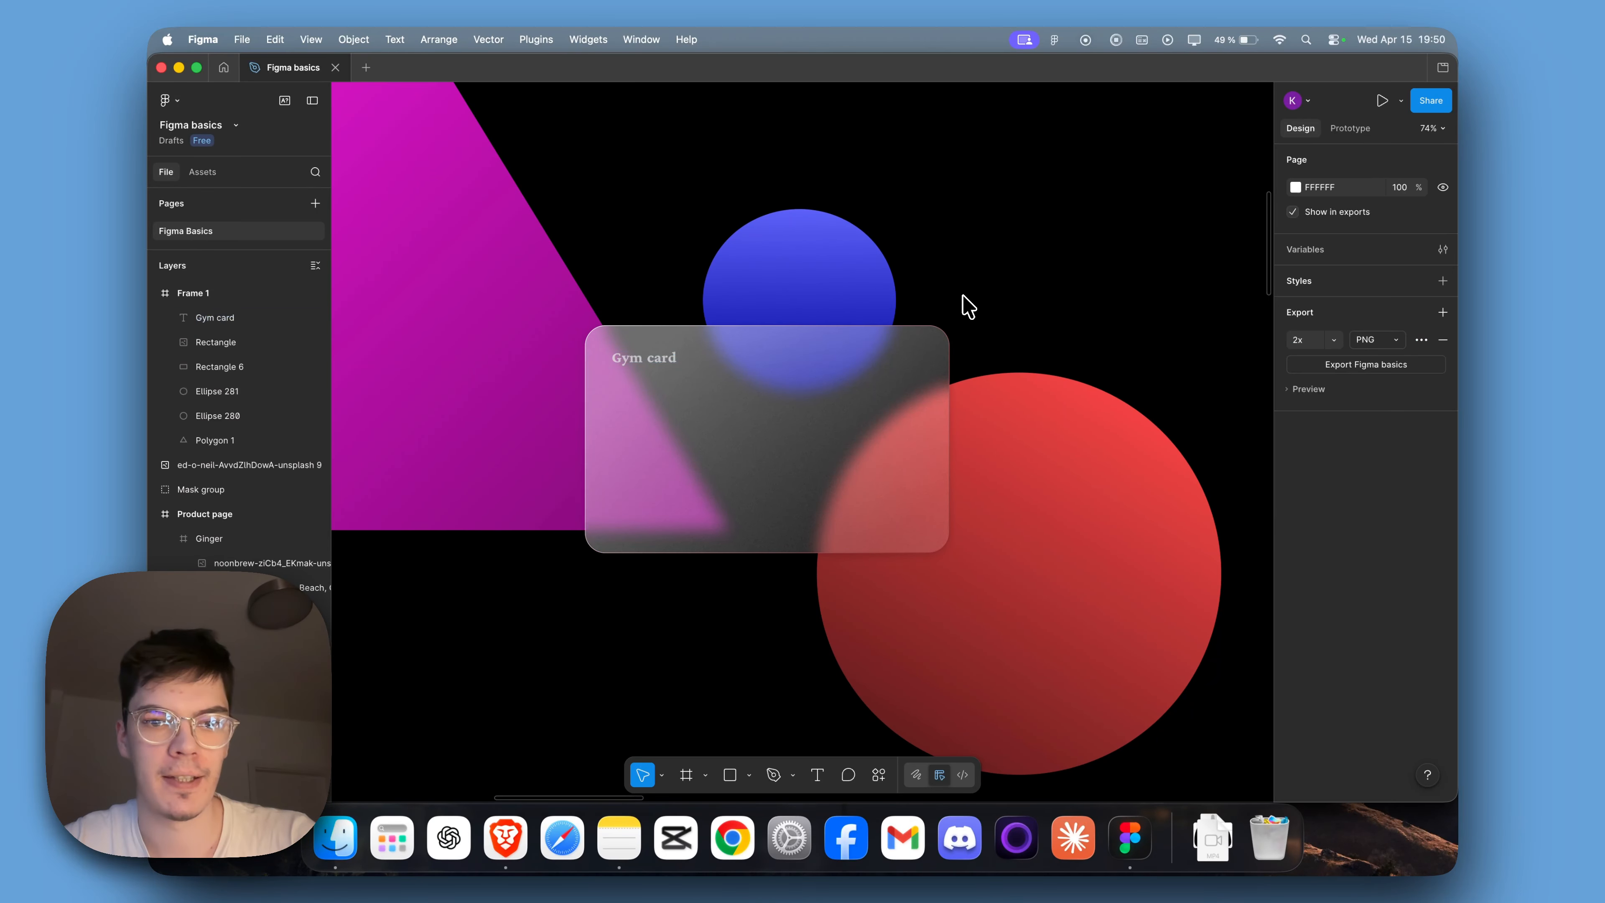
scroll(963, 296, "down", 2)
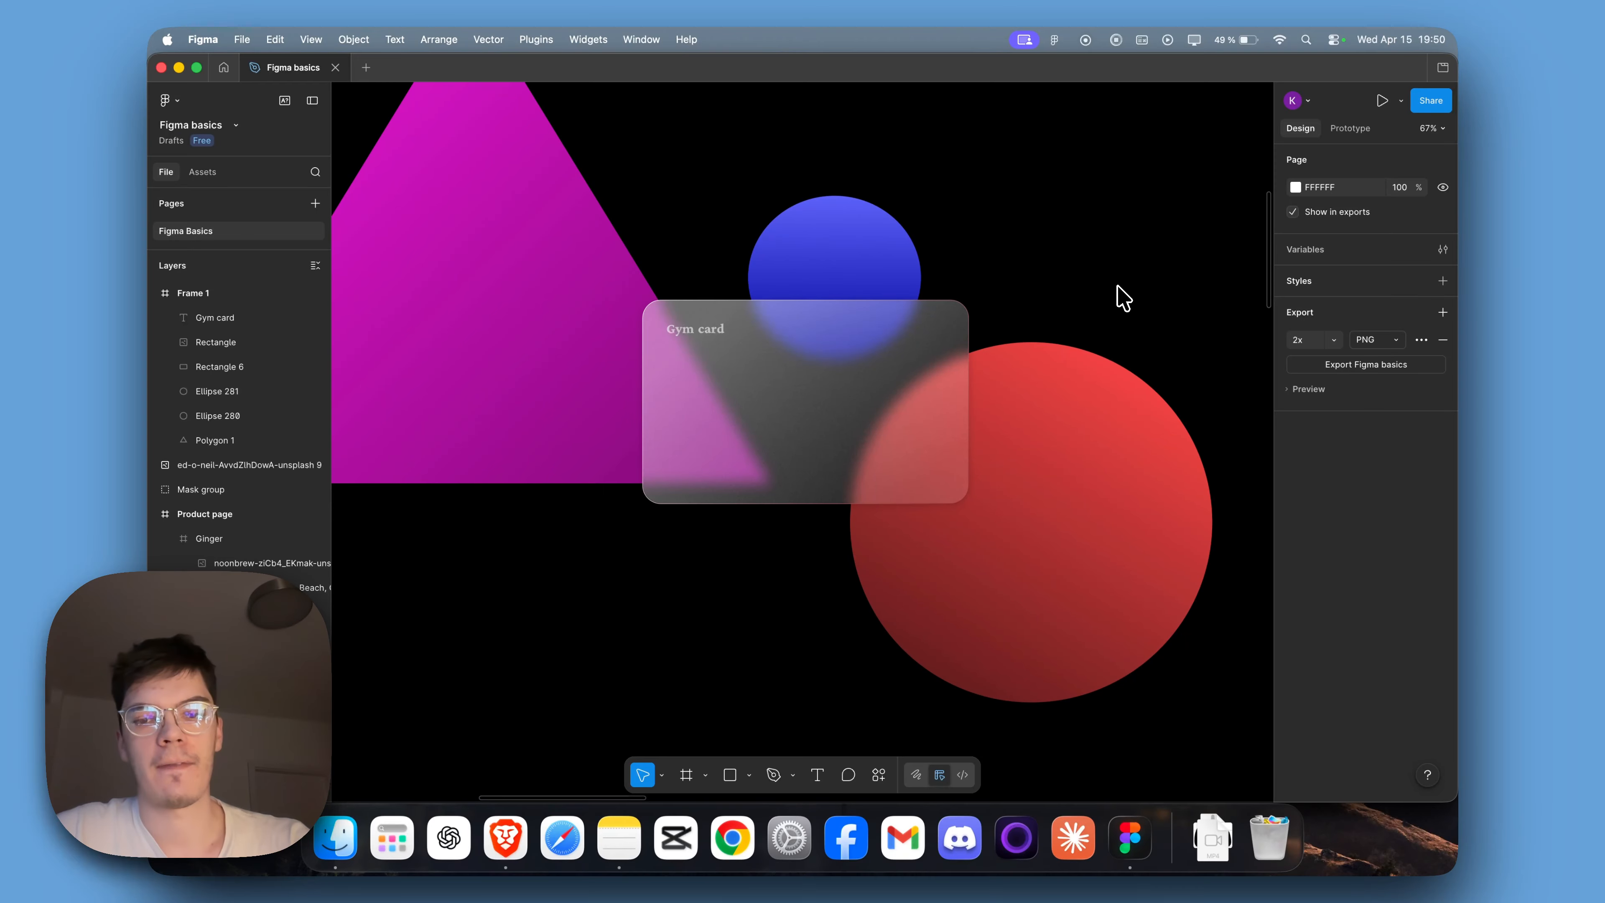